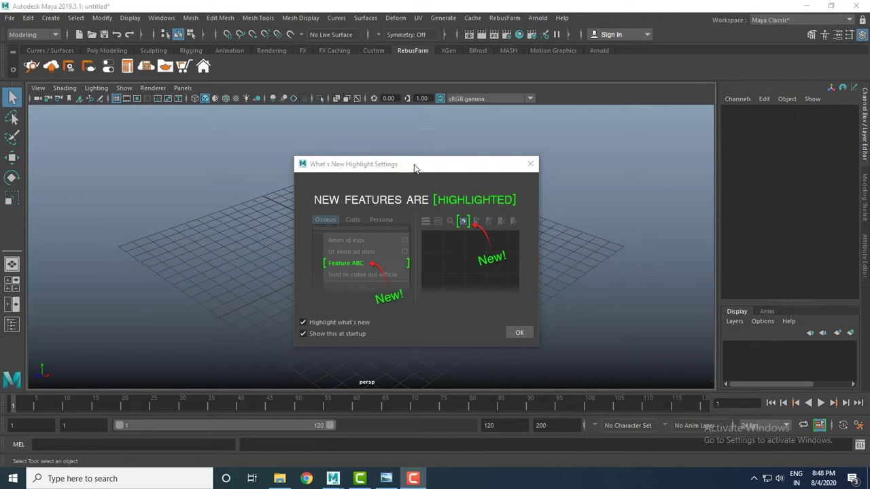
# Move the What's New dialog aside, browse the Mesh Tools menu, then uncheck 'Show this at startup'.
pyautogui.moveTo(420, 164); pyautogui.dragTo(375, 158)
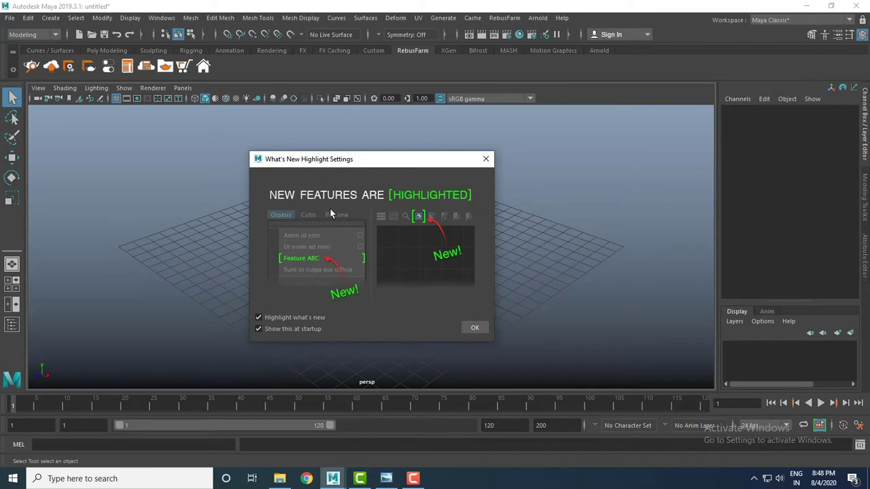
pyautogui.click(242, 19)
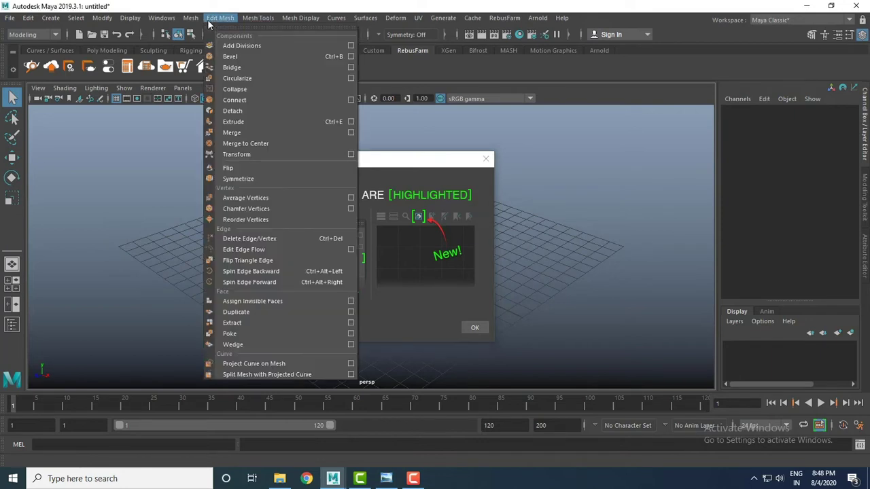
pyautogui.moveTo(102, 18)
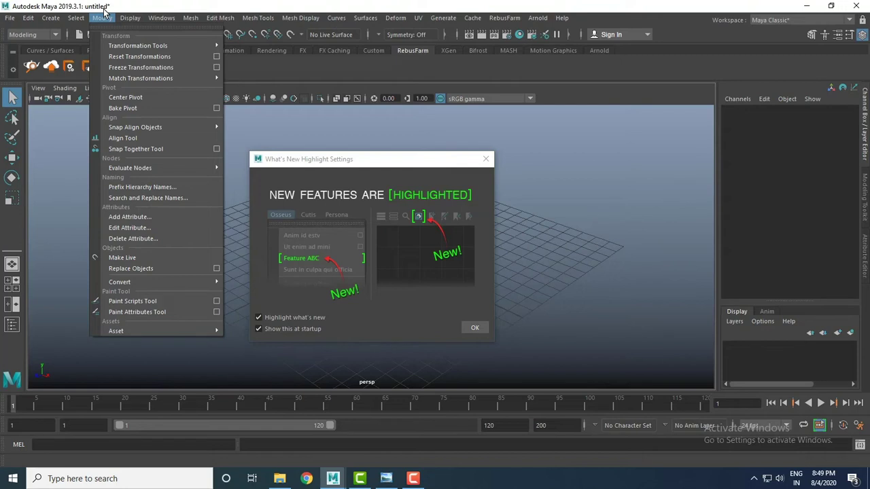
pyautogui.click(324, 165)
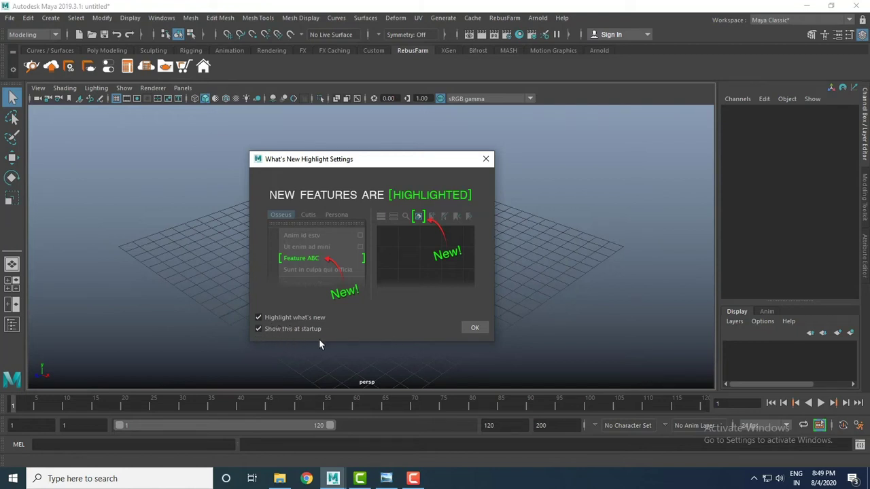
pyautogui.click(258, 330)
# Close the What's New dialog with OK and switch the shelf to Poly Modeling.
pyautogui.click(474, 329)
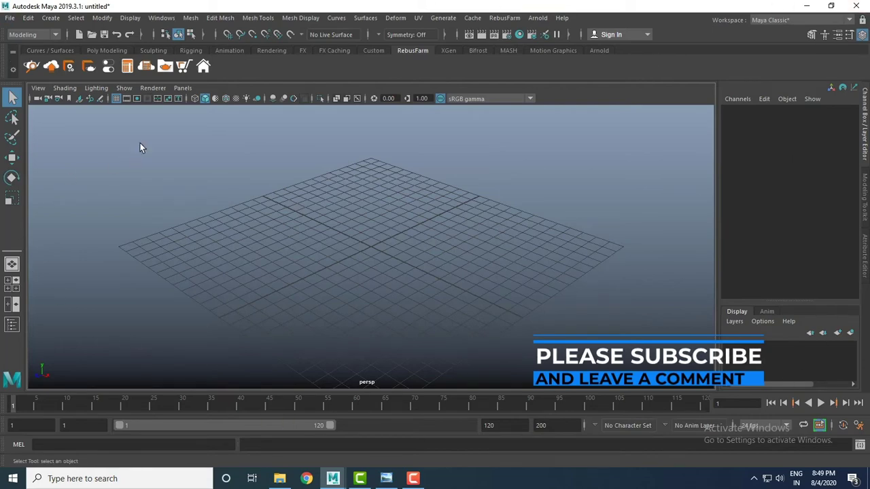
pyautogui.click(106, 50)
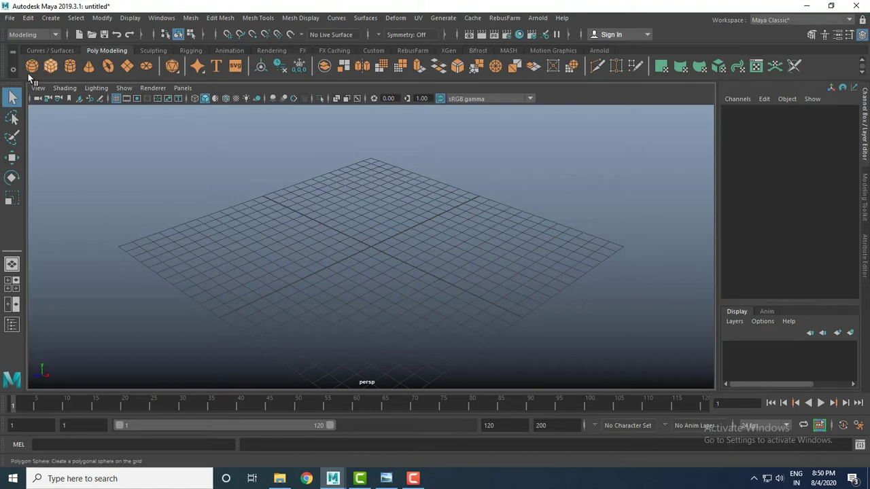
pyautogui.click(10, 20)
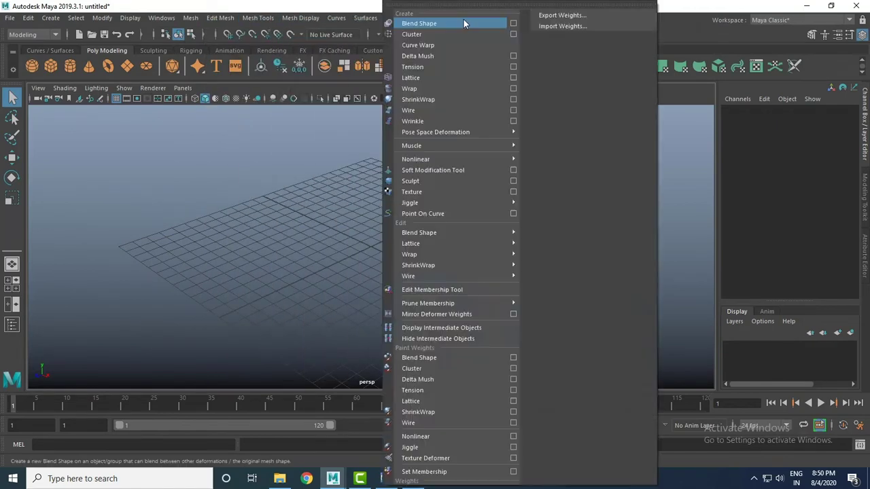
pyautogui.click(365, 10)
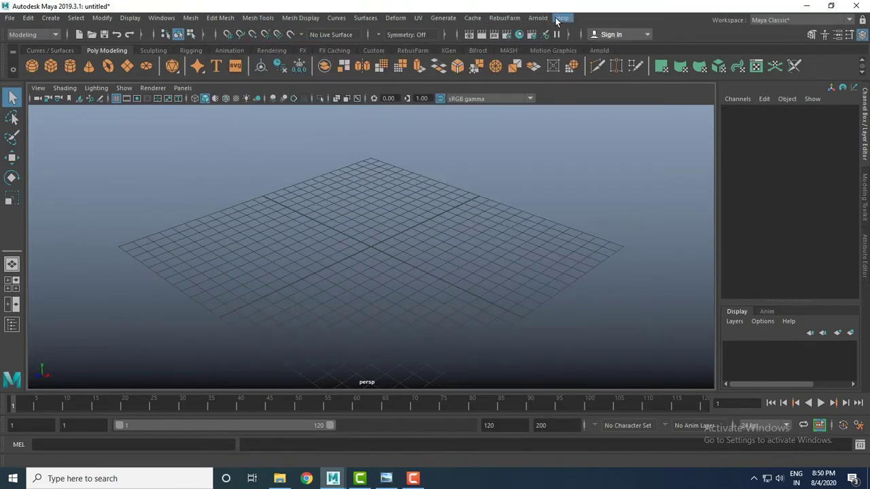
pyautogui.click(28, 18)
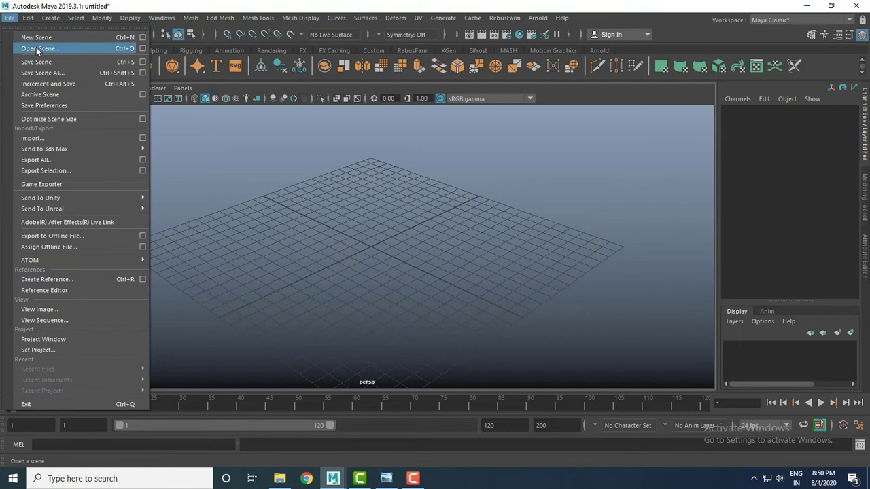
pyautogui.press('Escape')
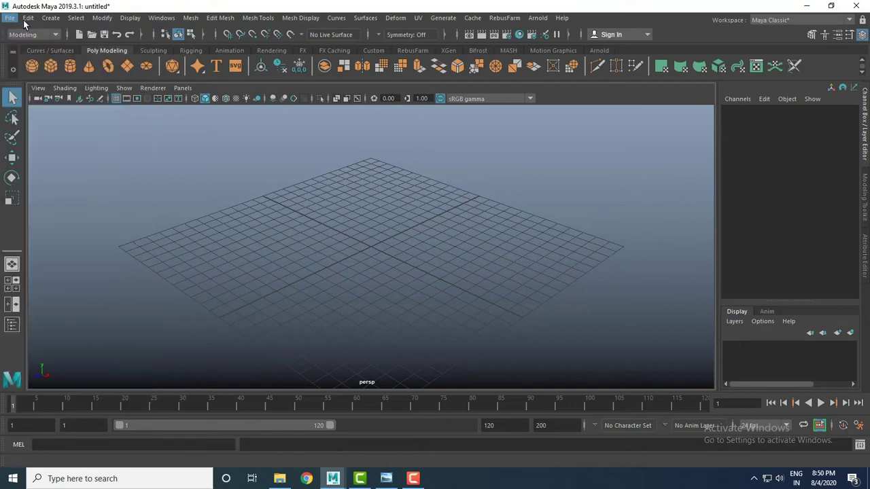
pyautogui.click(28, 18)
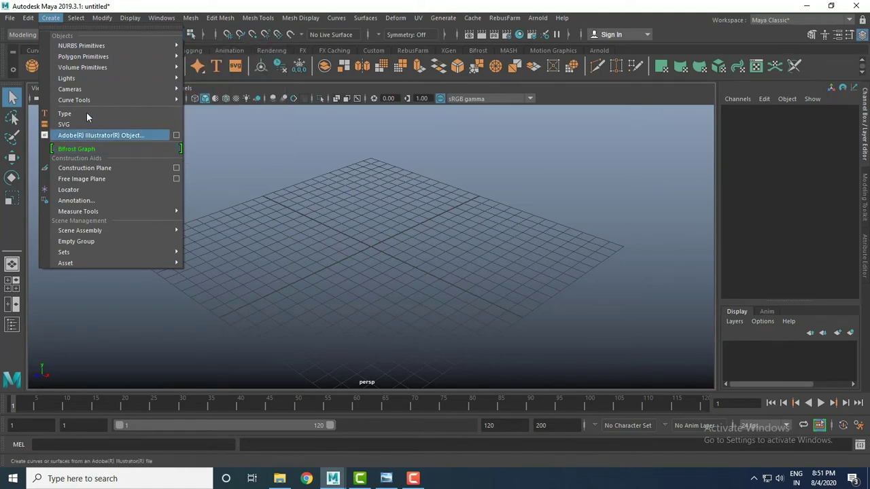
pyautogui.click(499, 9)
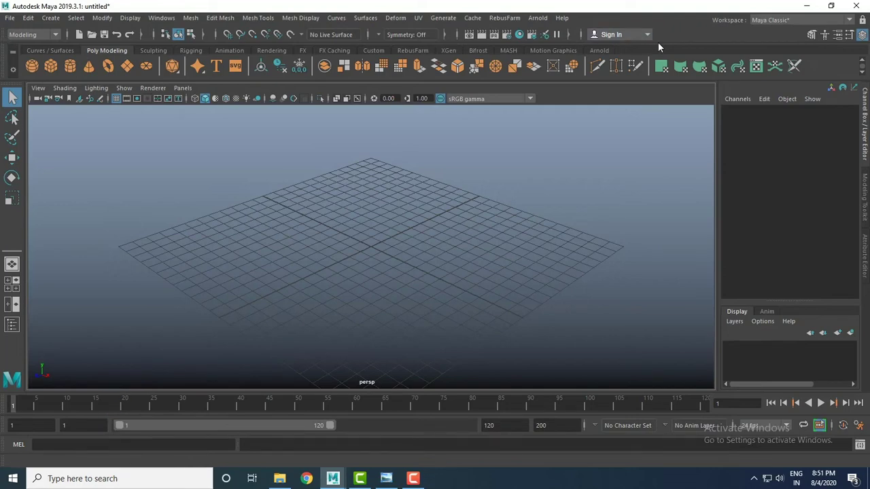
pyautogui.click(38, 35)
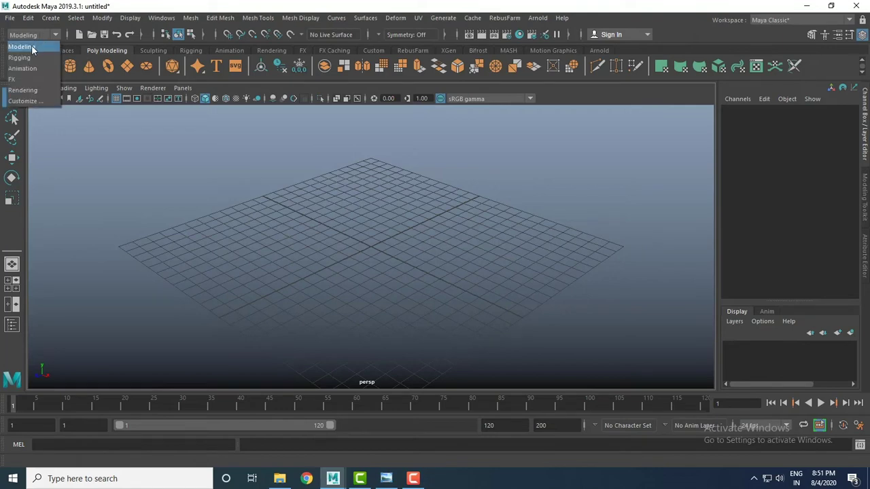
pyautogui.click(31, 45)
pyautogui.click(38, 34)
pyautogui.click(28, 58)
pyautogui.click(42, 32)
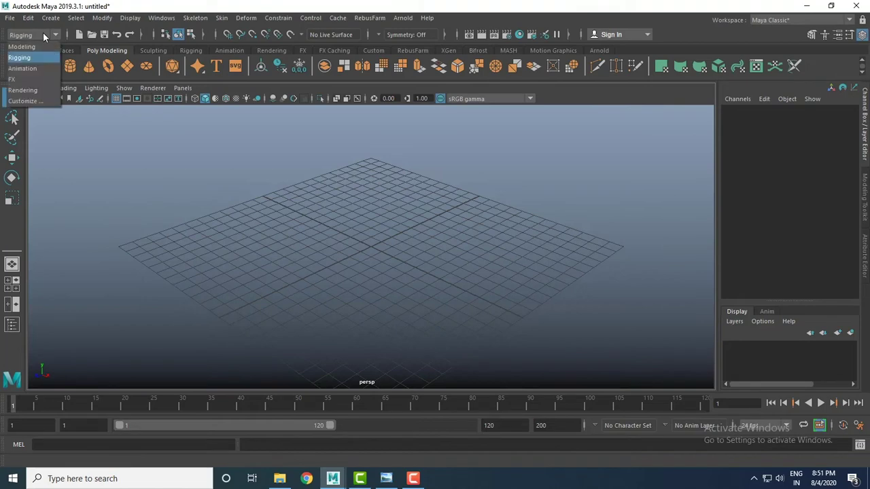
pyautogui.click(35, 70)
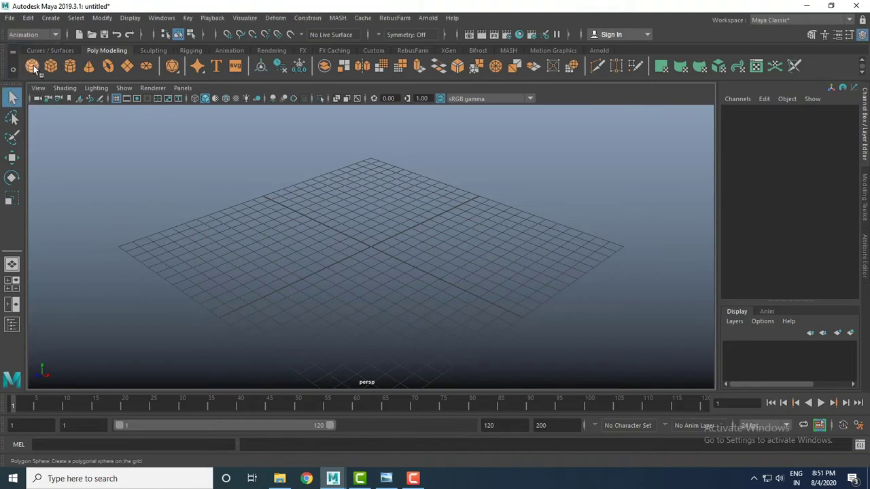
pyautogui.click(47, 34)
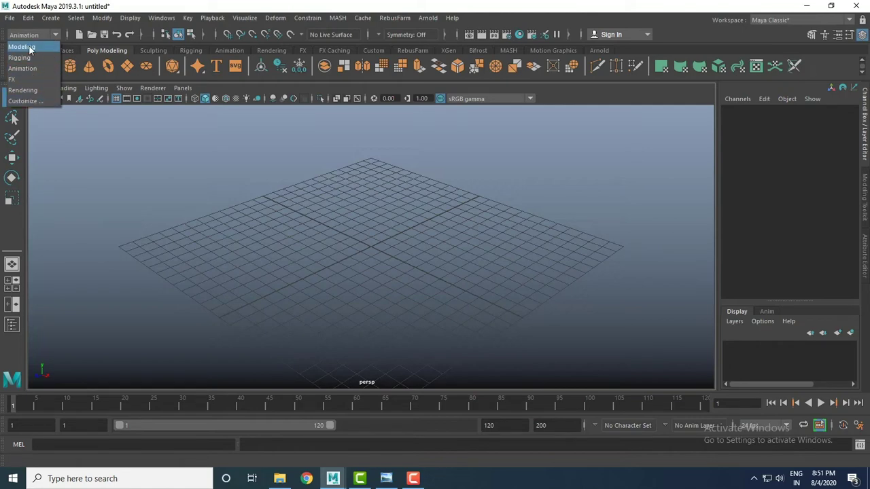
pyautogui.click(30, 47)
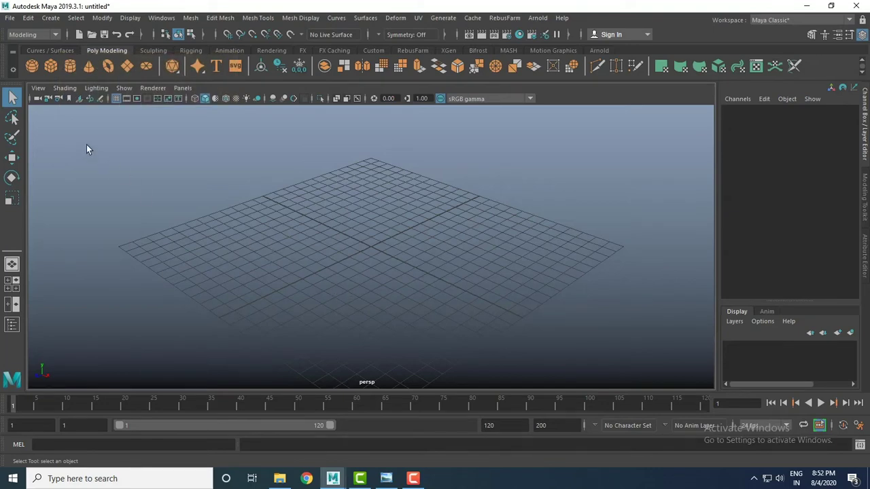
pyautogui.click(45, 63)
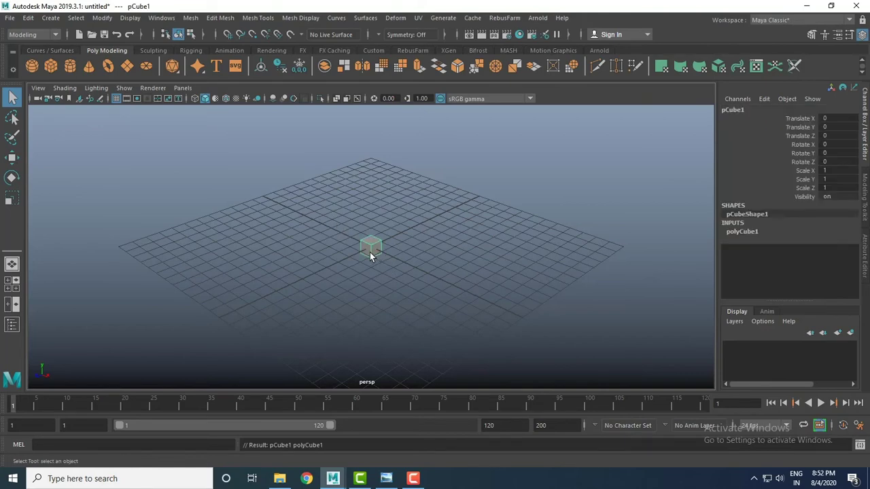
pyautogui.press('r')
pyautogui.moveTo(371, 246)
pyautogui.mouseDown()
pyautogui.moveTo(378, 213)
pyautogui.moveTo(372, 156)
pyautogui.mouseUp()
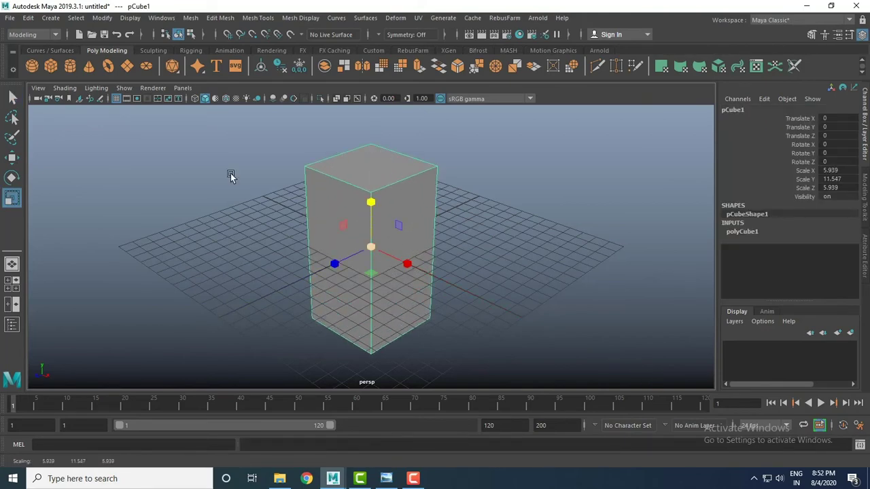
pyautogui.press('Delete')
pyautogui.click(49, 35)
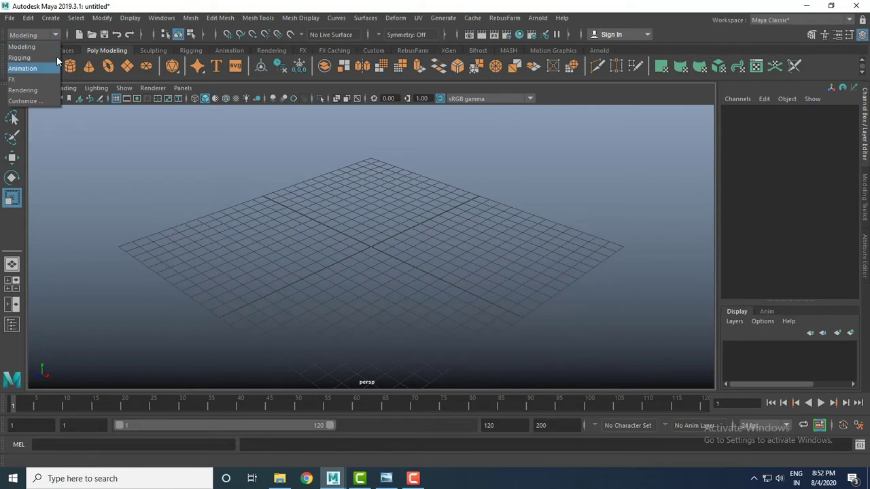
pyautogui.click(39, 46)
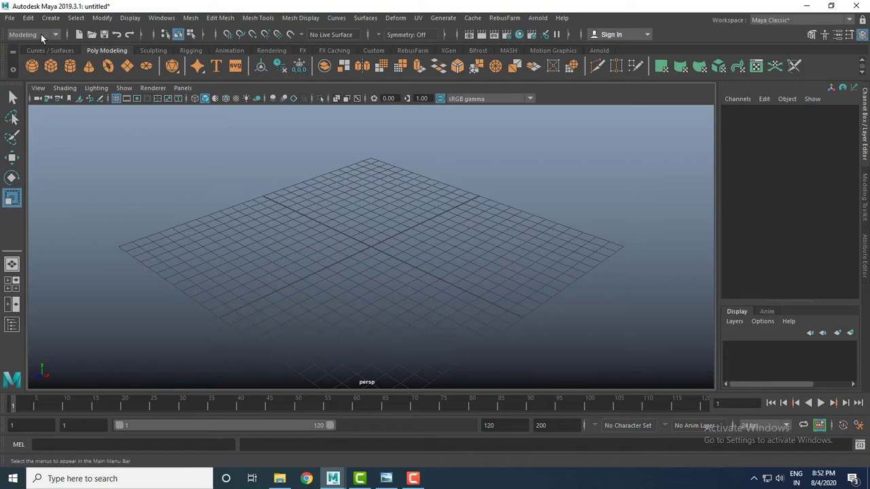
pyautogui.click(41, 34)
pyautogui.click(38, 34)
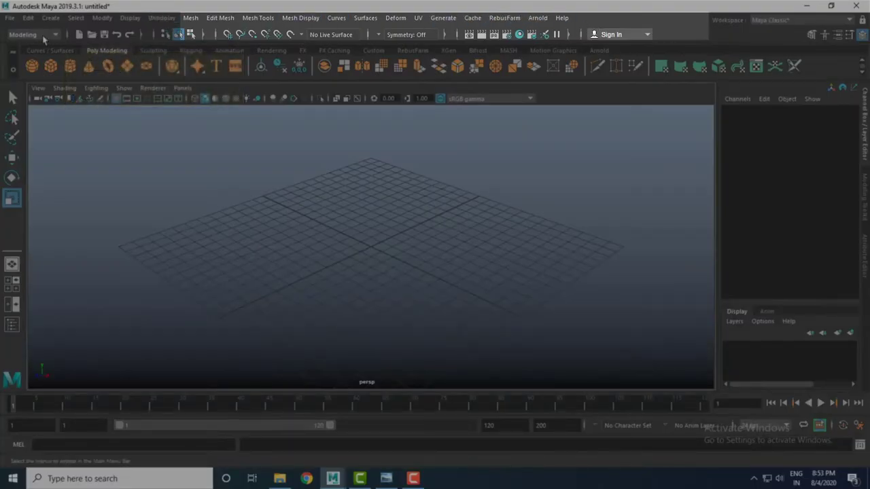
pyautogui.click(43, 34)
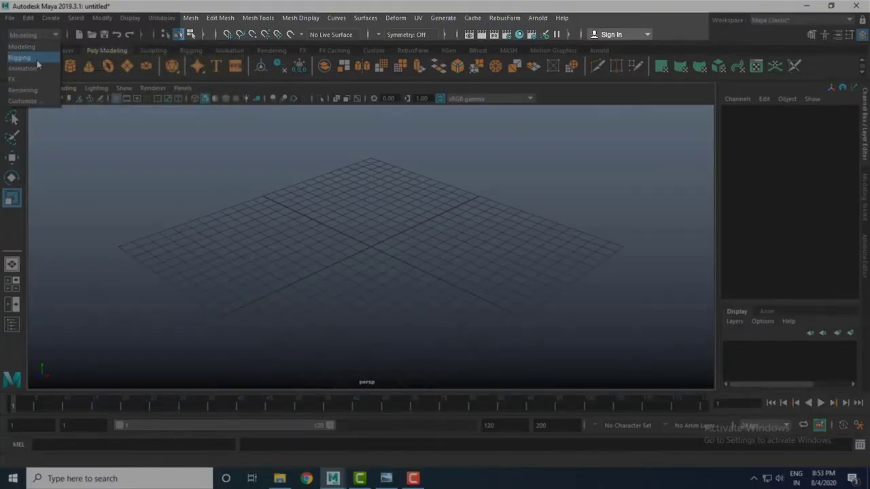
pyautogui.click(37, 62)
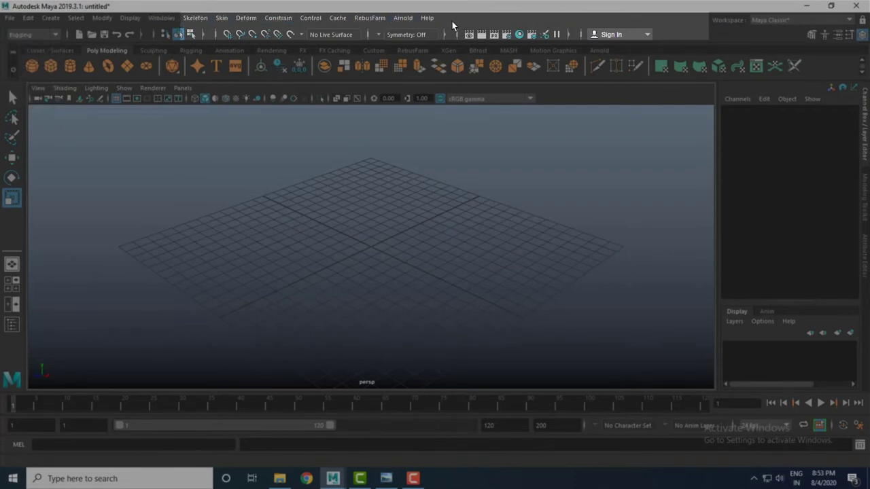
pyautogui.click(35, 35)
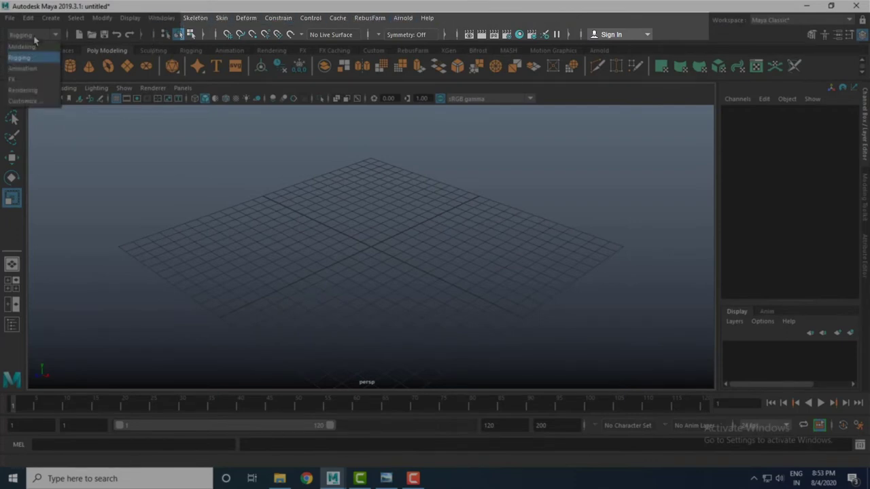
pyautogui.click(34, 71)
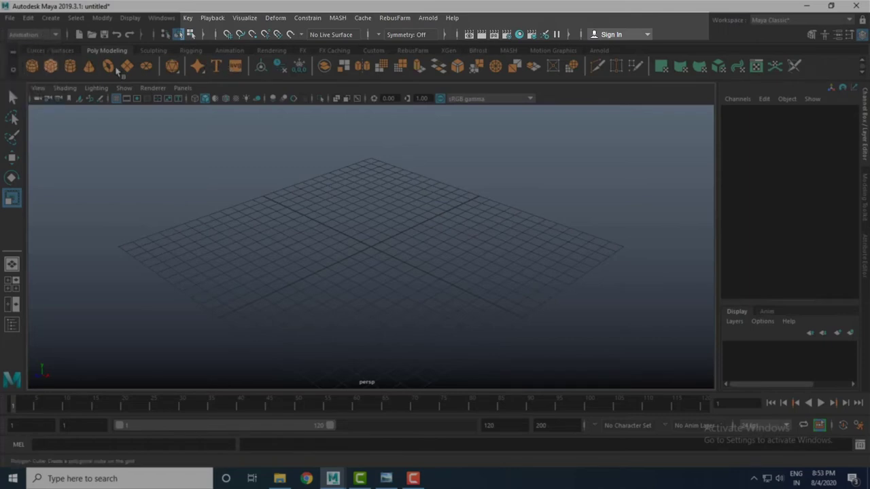
pyautogui.click(152, 20)
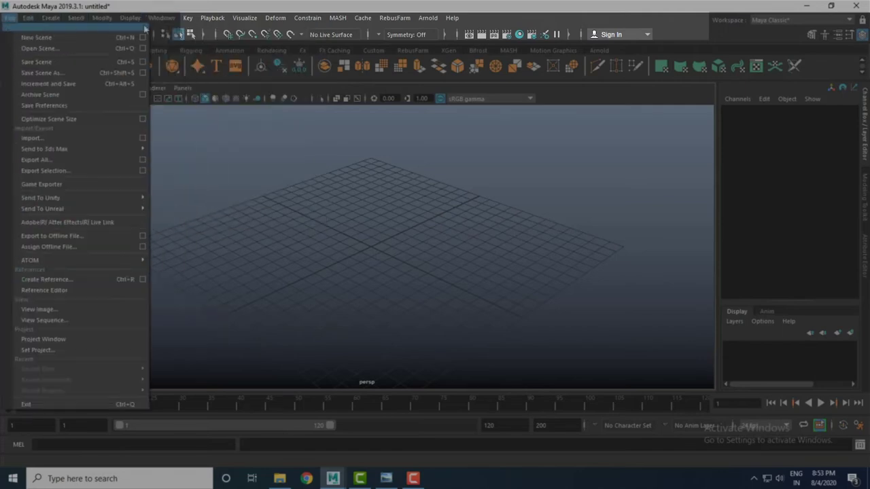
pyautogui.click(161, 15)
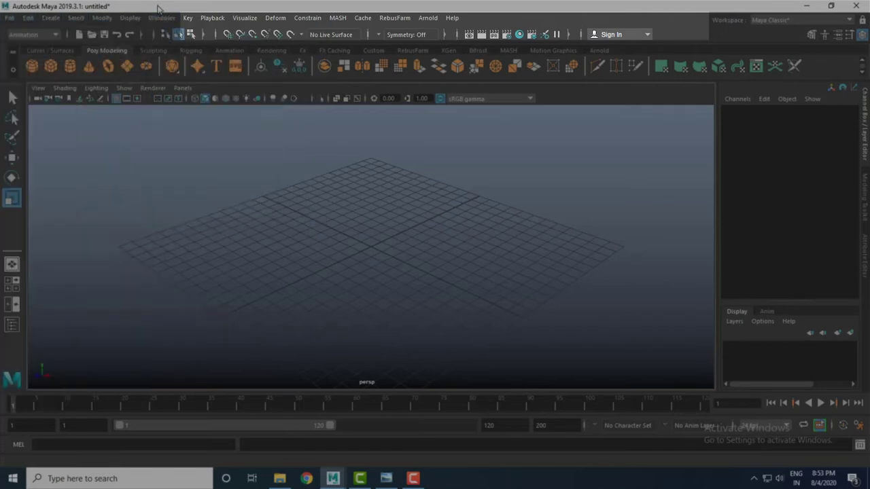
pyautogui.click(52, 35)
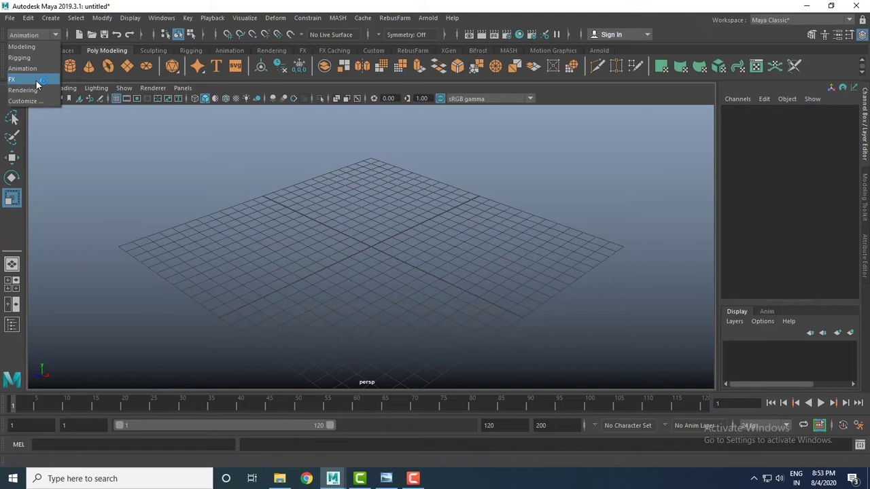
pyautogui.click(36, 81)
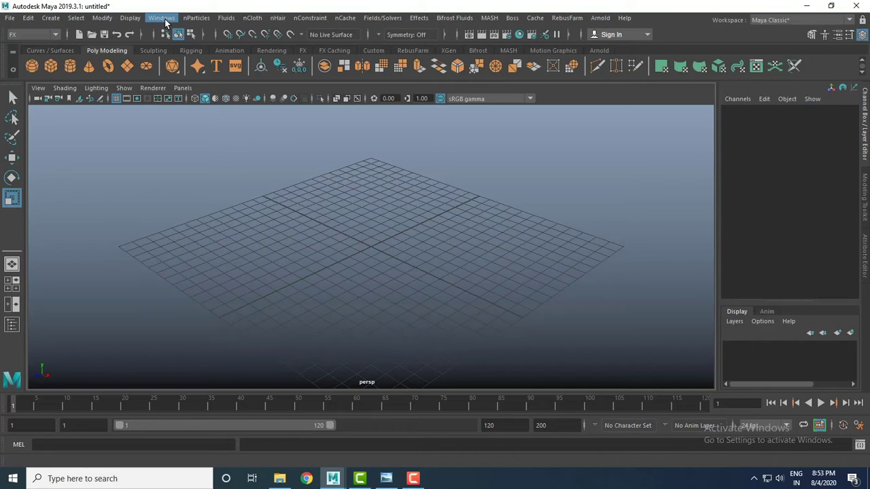
pyautogui.click(37, 35)
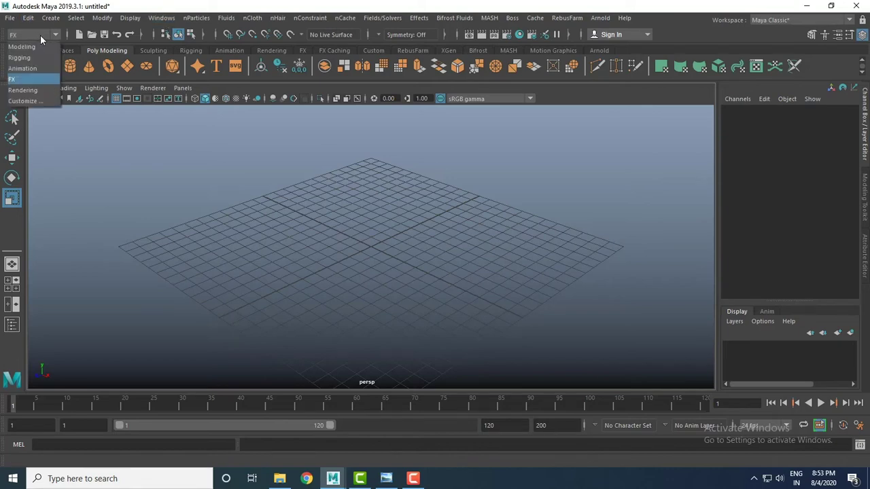
pyautogui.click(38, 47)
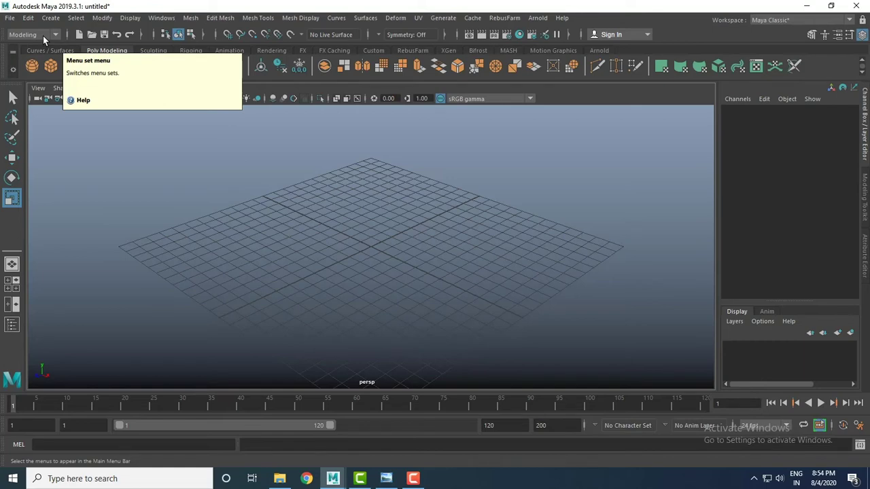
pyautogui.click(191, 17)
pyautogui.moveTo(221, 18)
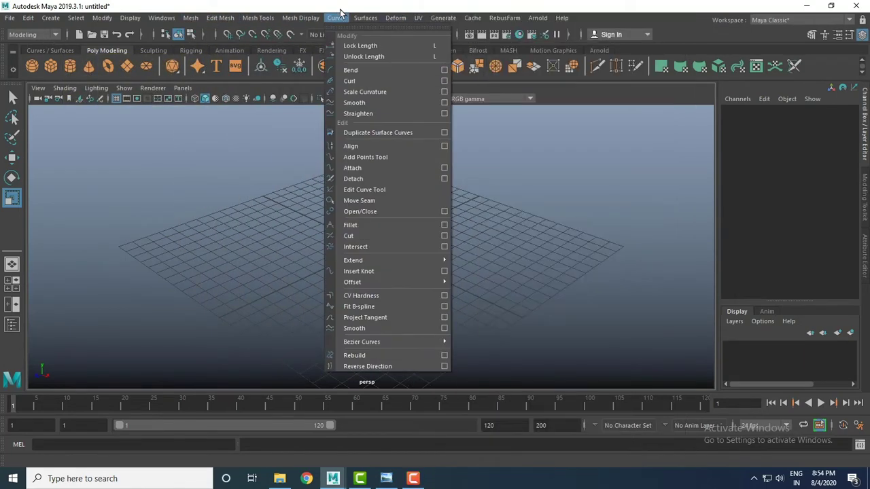
pyautogui.click(336, 13)
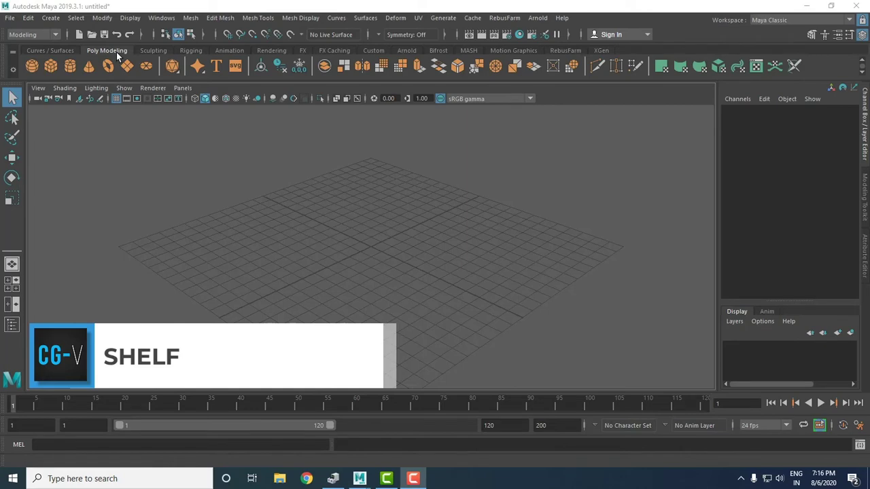
# Create a polygon cube at the origin from Create > Polygon Primitives.
pyautogui.click(51, 18)
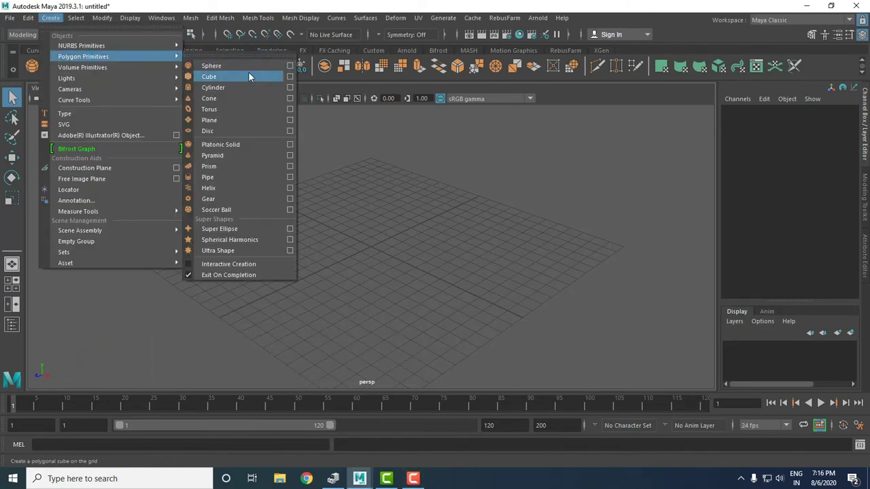
pyautogui.click(248, 78)
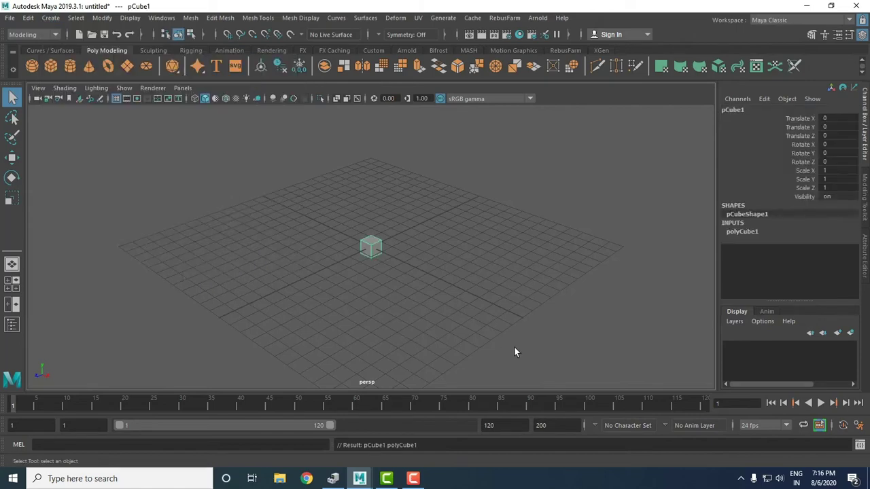
pyautogui.scroll(3, 394, 282)
pyautogui.scroll(2, 478, 356)
pyautogui.press('w')
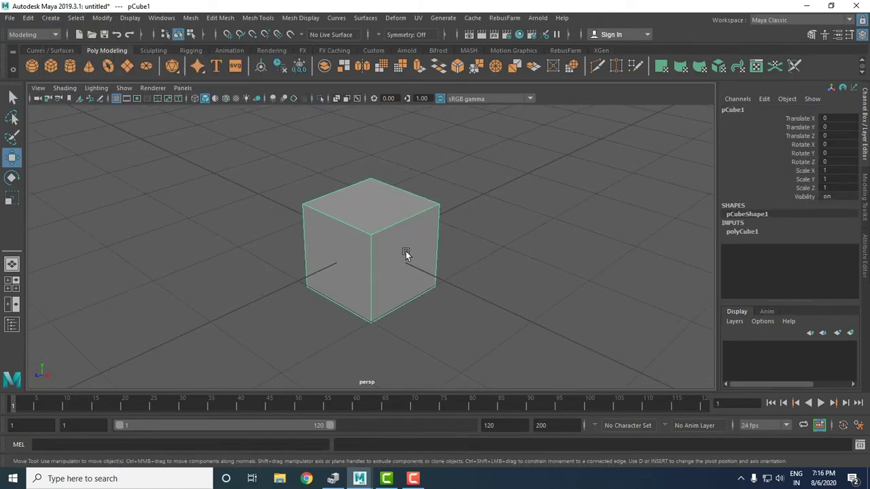
# Extrude the cube's front-right side face outward to lengthen it into a box.
pyautogui.moveTo(406, 253); pyautogui.dragTo(406, 212, button='right')
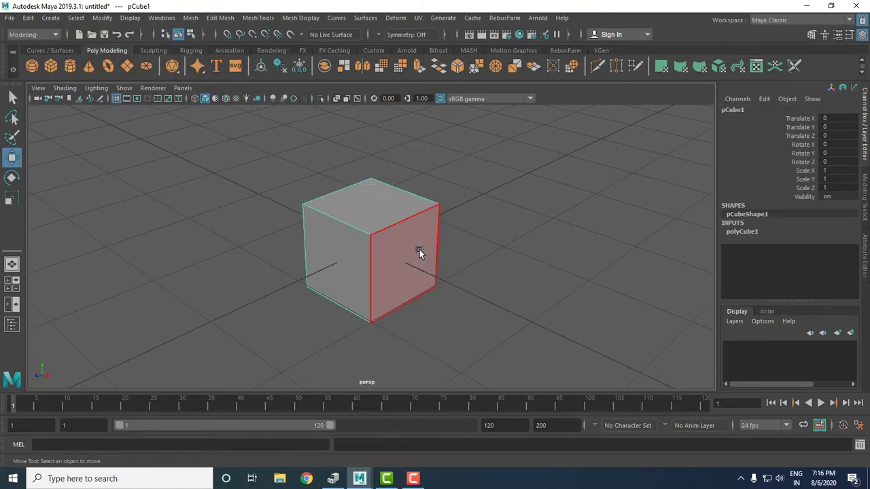
pyautogui.click(420, 249)
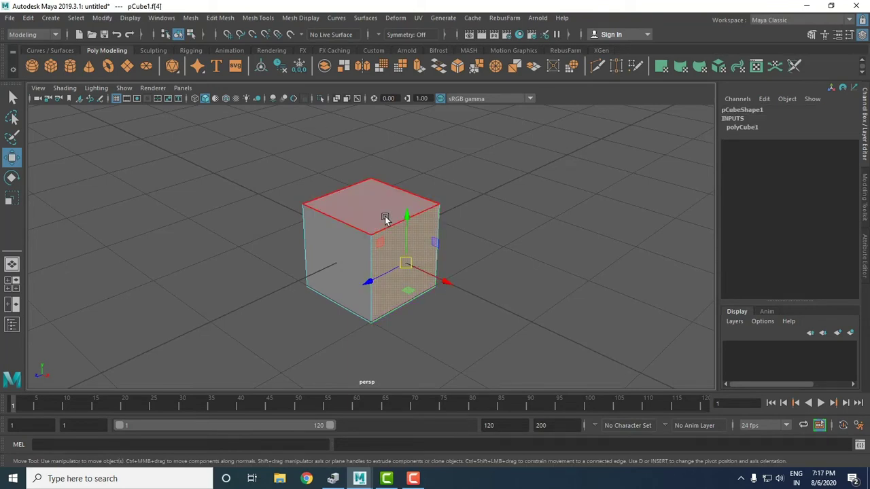
pyautogui.keyDown('shift'); pyautogui.rightClick(417, 250); pyautogui.keyUp('shift')
pyautogui.click(417, 263)
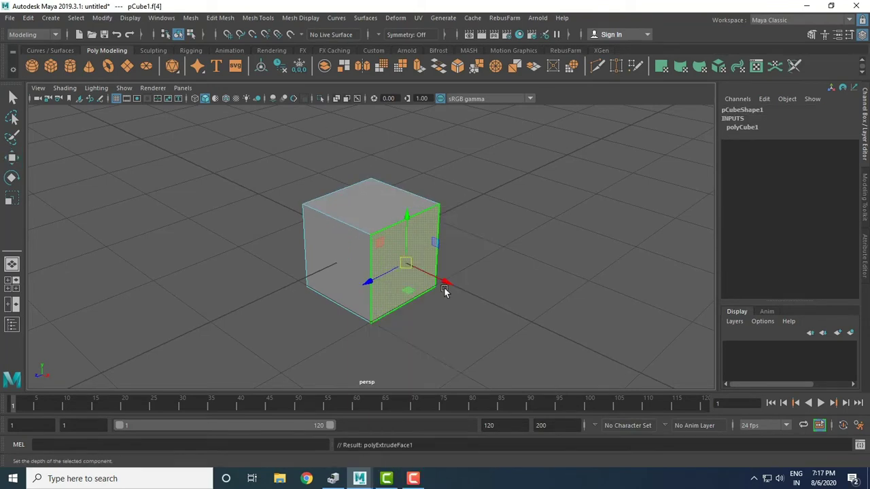
pyautogui.moveTo(440, 276); pyautogui.dragTo(598, 351)
pyautogui.scroll(-5, 394, 272)
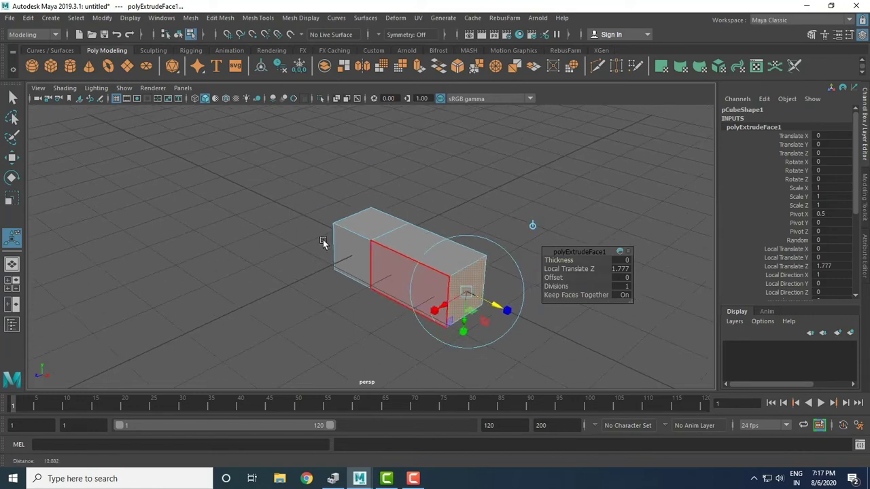
# Return to object mode and reselect the long box.
pyautogui.press('w')
pyautogui.press('F8')
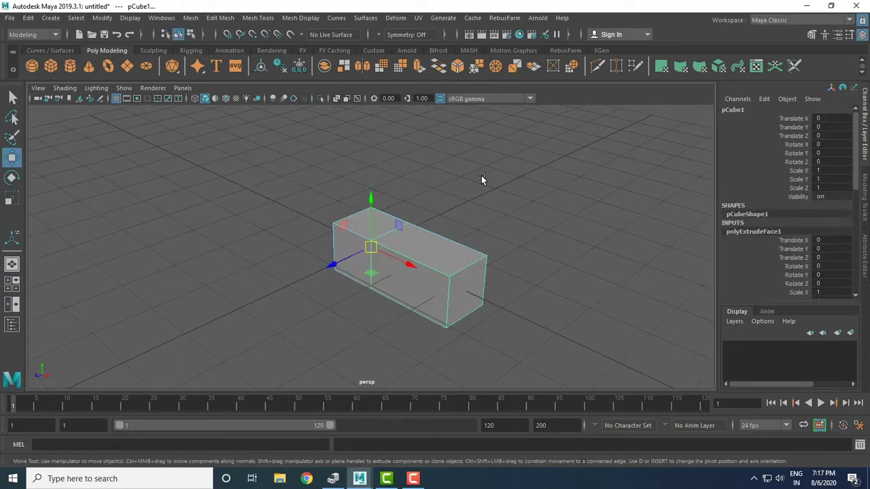
pyautogui.click(481, 175)
pyautogui.click(429, 250)
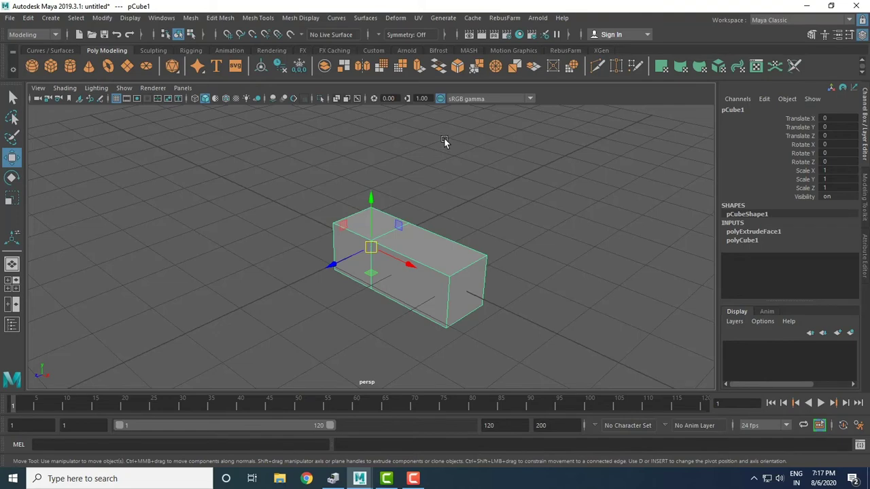
pyautogui.moveTo(419, 197); pyautogui.dragTo(420, 233, button='right')
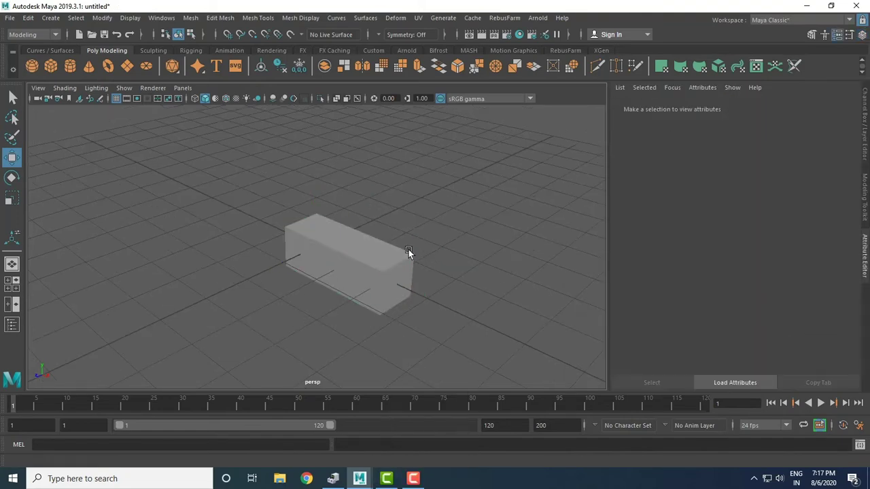
pyautogui.click(363, 250)
# Extrude the top face of one box half upward, then return to object selection.
pyautogui.moveTo(362, 190); pyautogui.dragTo(361, 217, button='right')
pyautogui.click(362, 246)
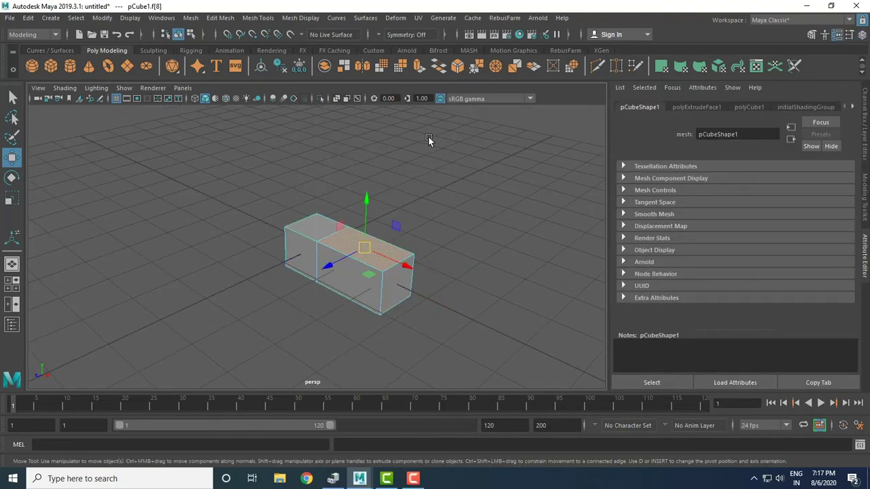
pyautogui.click(418, 67)
pyautogui.moveTo(368, 197); pyautogui.dragTo(388, 149)
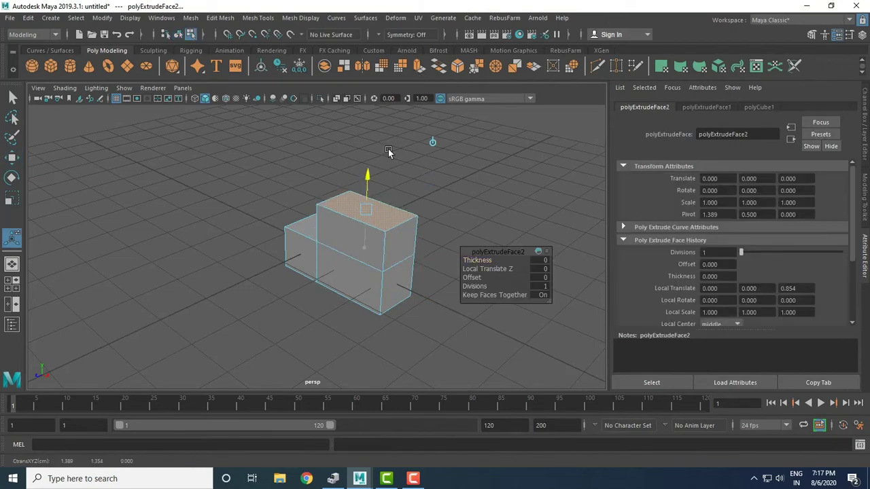
pyautogui.press('F8')
pyautogui.press('q')
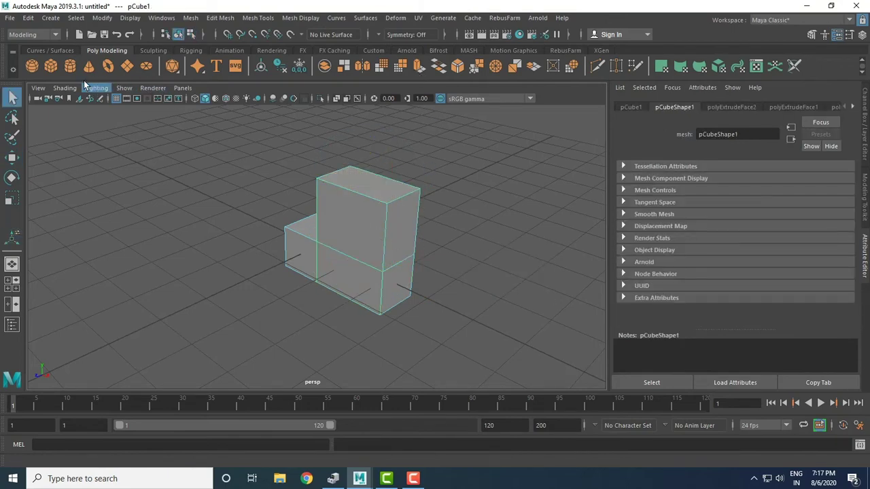
# Add a polygon sphere from the shelf and move it to the box's lower left.
pyautogui.click(31, 66)
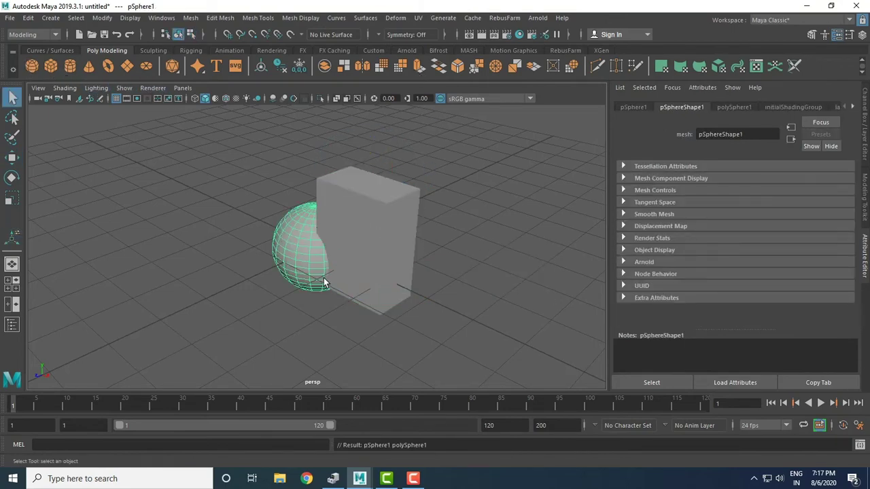
pyautogui.press('w')
pyautogui.moveTo(289, 260); pyautogui.dragTo(179, 294)
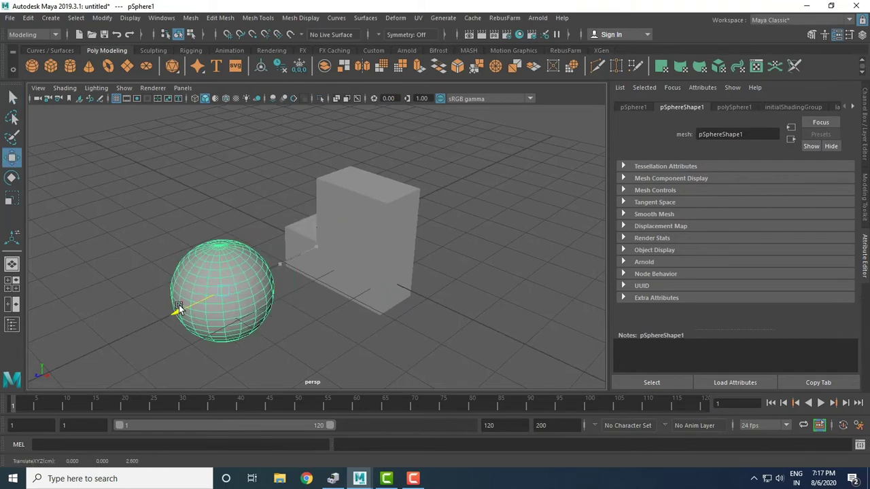
# Glance at the Create menu without adding anything, then switch the shelf to XGen.
pyautogui.click(51, 18)
pyautogui.moveTo(82, 56)
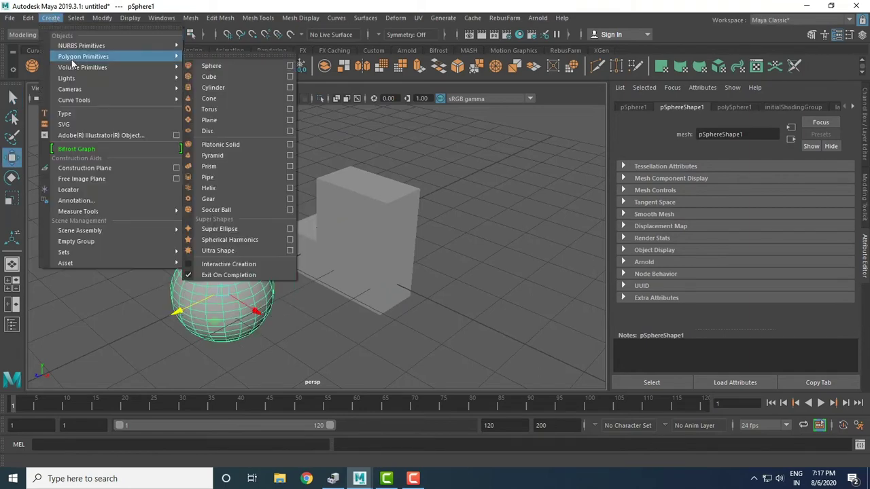
pyautogui.click(441, 165)
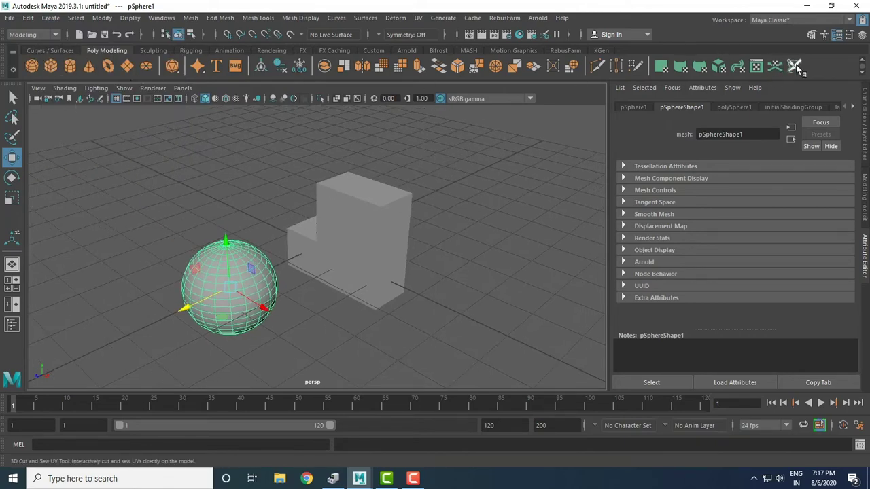
pyautogui.click(601, 50)
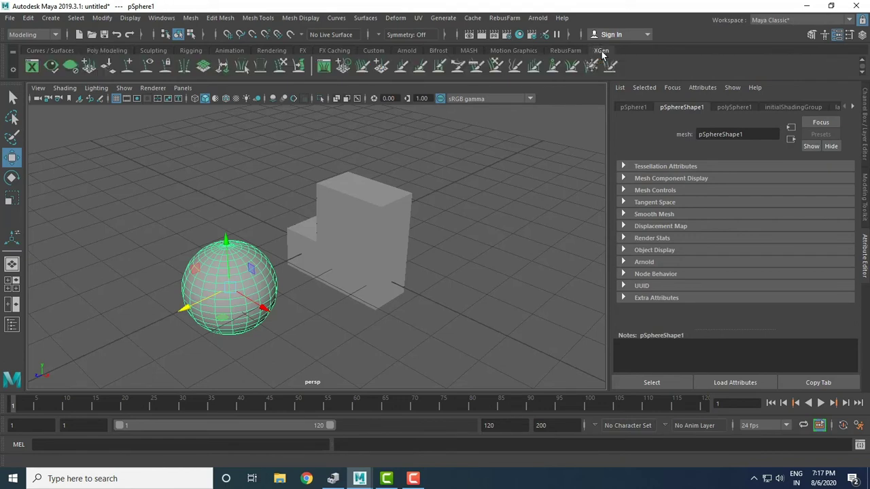
# Create a new shelf named cgvistar from the shelf gear menu.
pyautogui.click(14, 72)
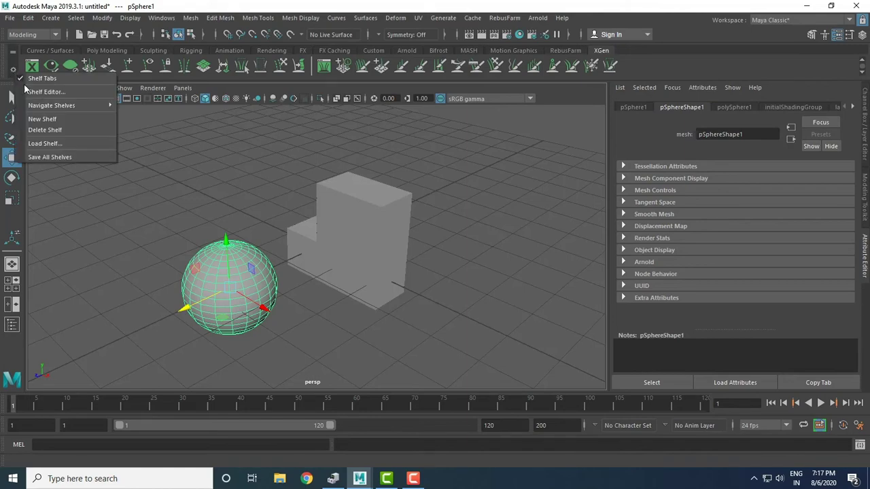
pyautogui.click(55, 121)
pyautogui.write('cgvistar')
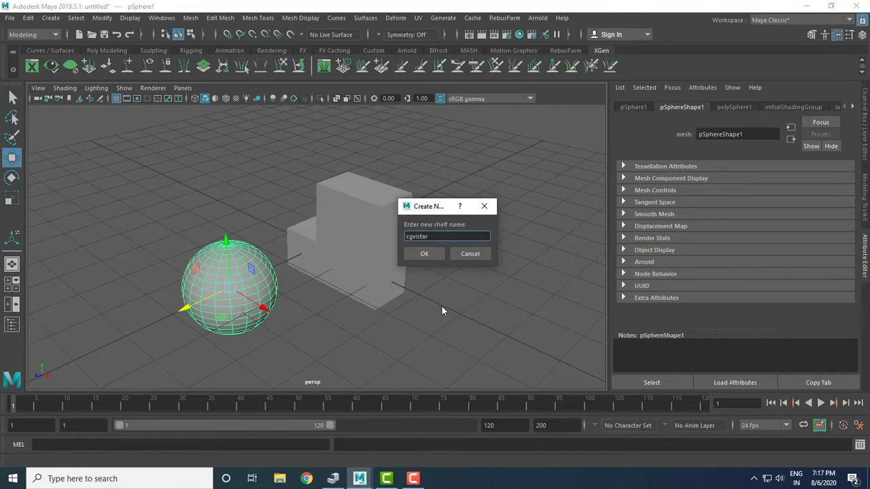
pyautogui.click(424, 254)
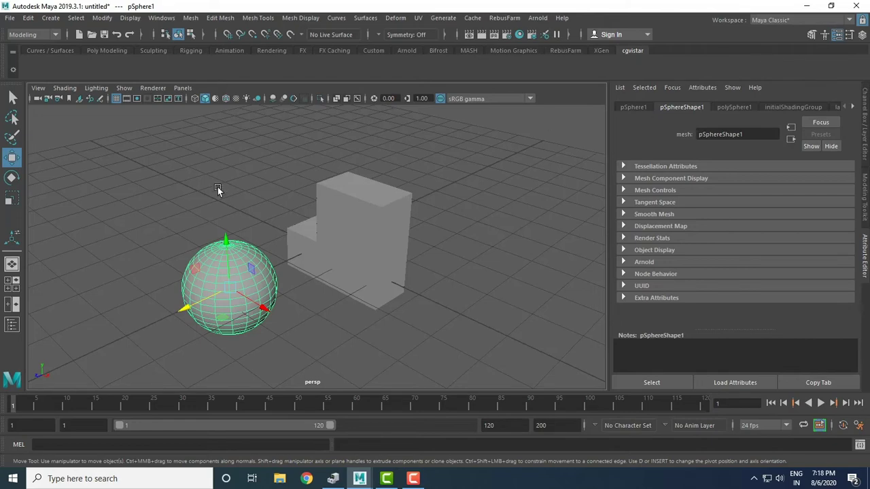
# Start a new scene without saving the box and sphere, then glance at the Deform menu.
pyautogui.click(10, 18)
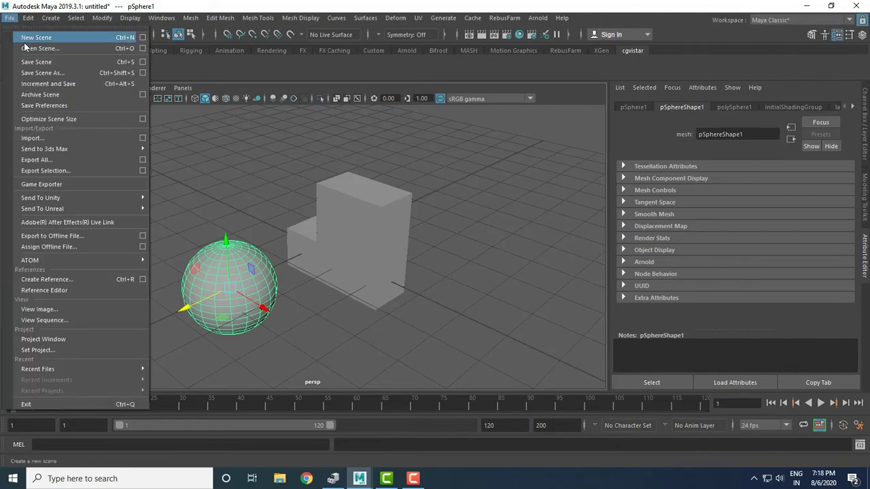
pyautogui.click(35, 37)
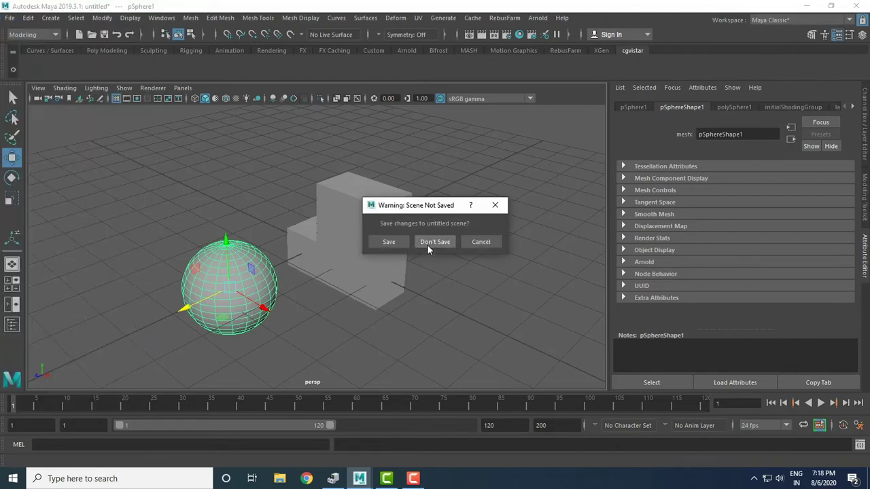
pyautogui.click(434, 242)
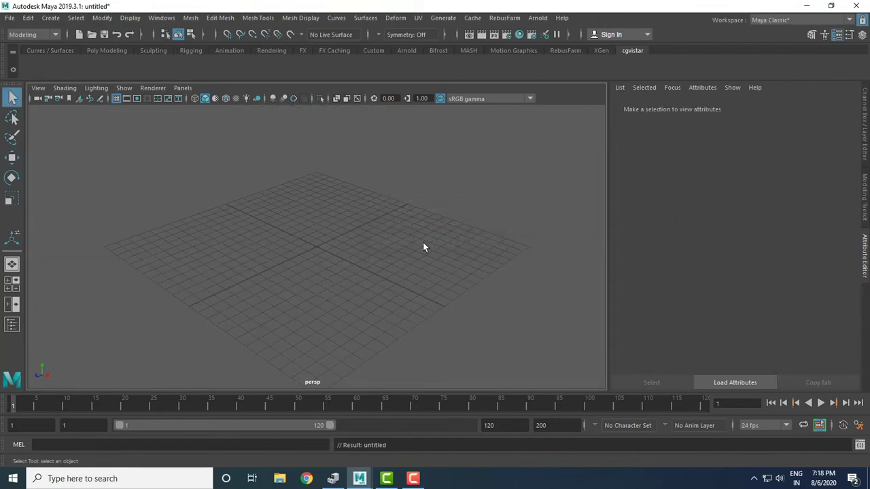
pyautogui.click(10, 18)
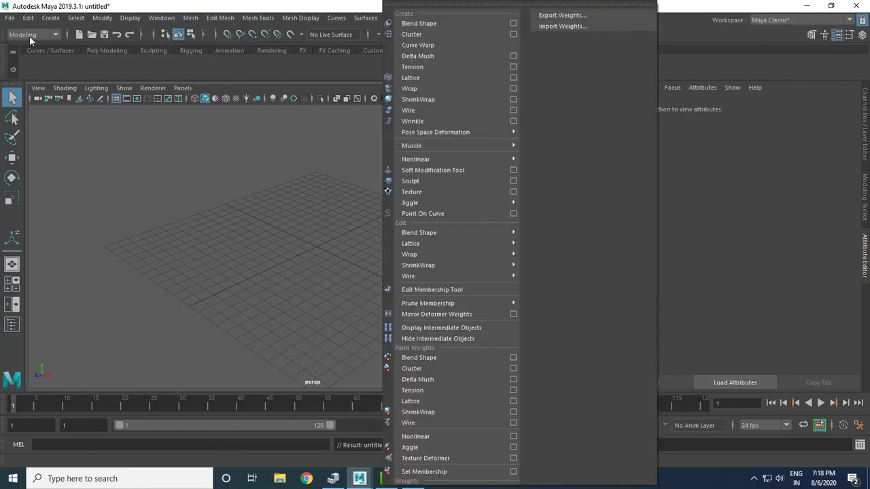
pyautogui.click(396, 18)
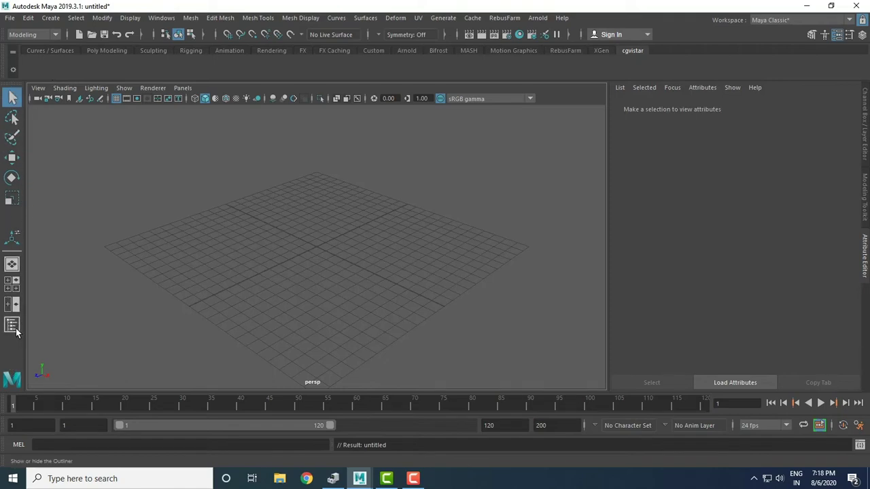
# Cycle through the Channel Box, Modeling Toolkit and Attribute Editor panels, ending on the Channel Box.
pyautogui.click(867, 127)
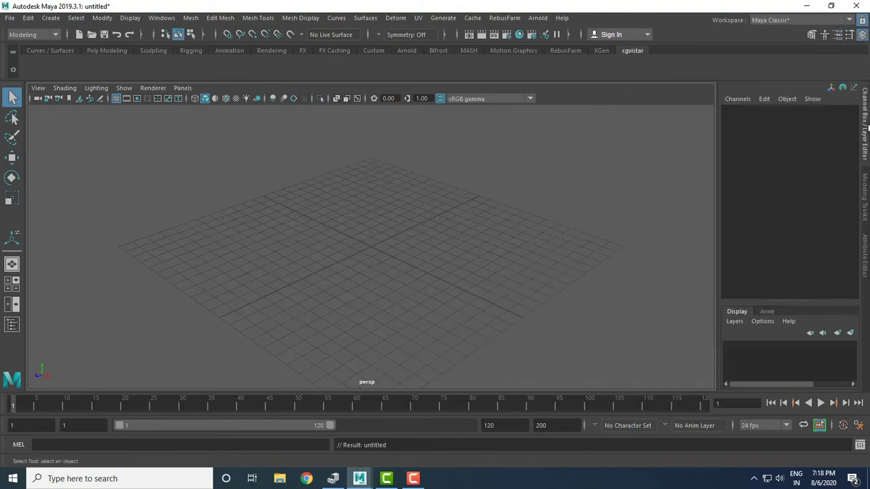
pyautogui.click(866, 214)
pyautogui.click(865, 257)
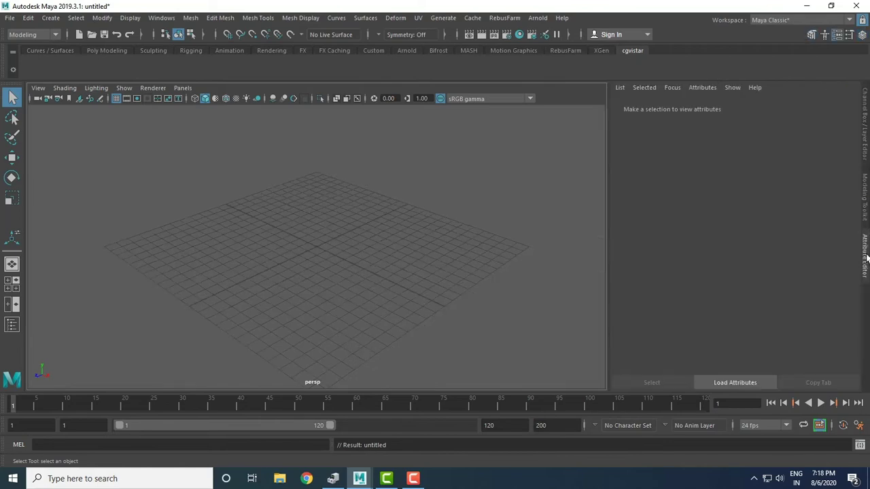
pyautogui.click(864, 141)
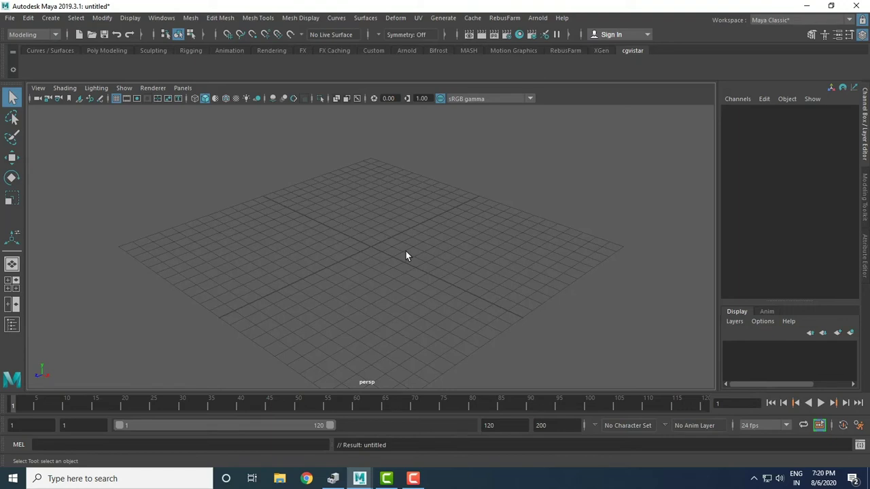
# Switch to the four-view layout and activate the perspective, top, front and side panes in turn.
pyautogui.press('space')
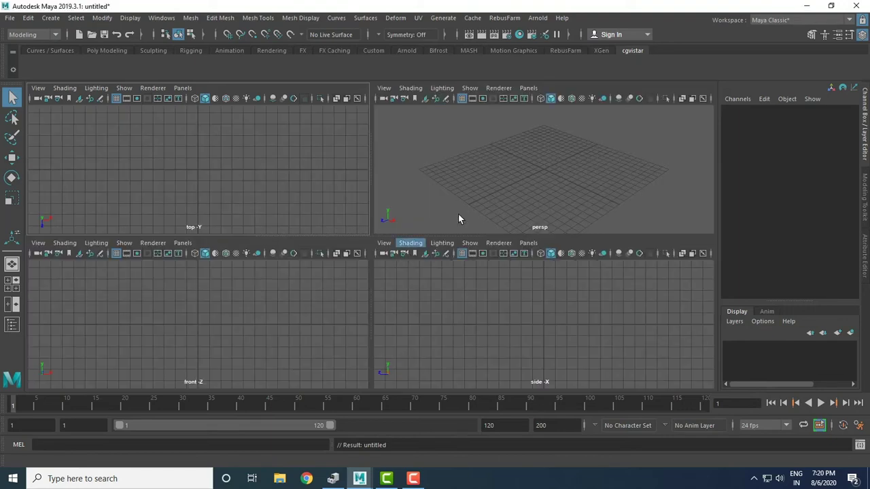
pyautogui.click(482, 185)
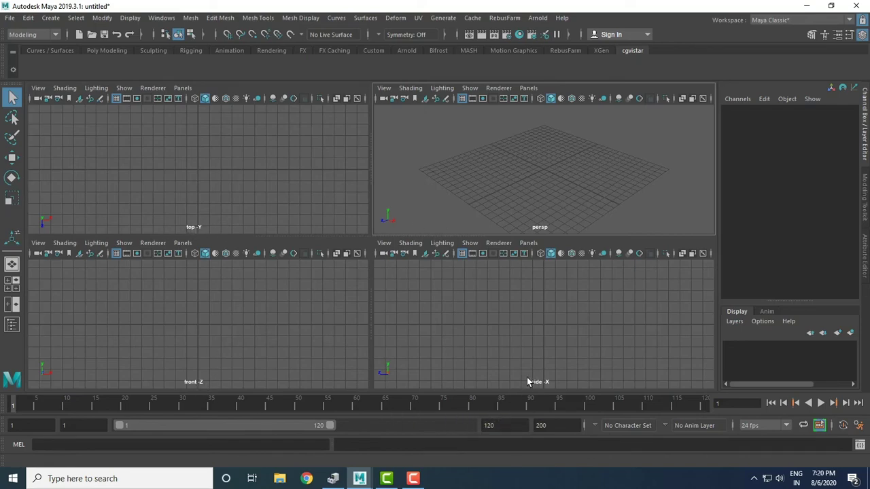
pyautogui.click(225, 143)
pyautogui.click(225, 294)
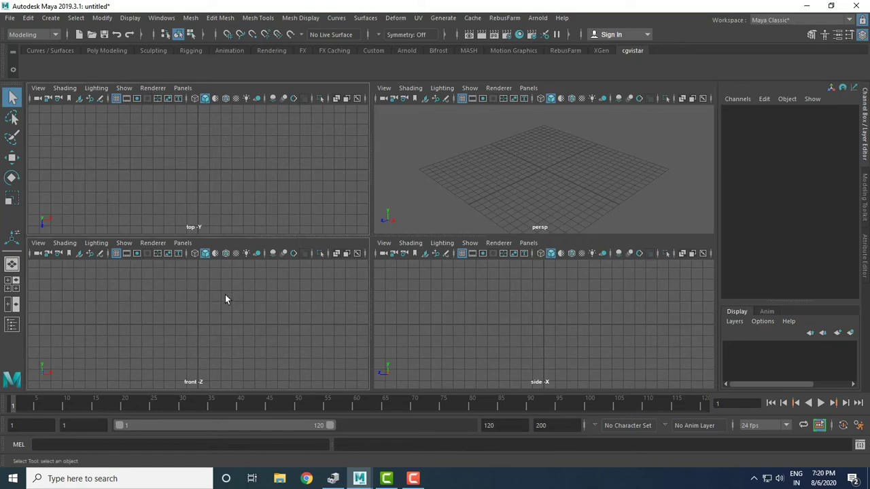
pyautogui.click(474, 316)
pyautogui.click(256, 318)
pyautogui.click(240, 177)
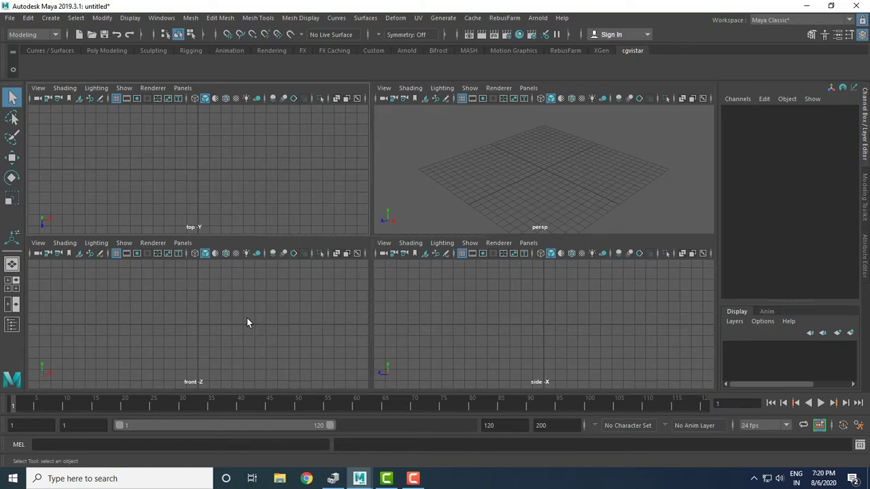
pyautogui.click(247, 323)
# Make the perspective pane active and add a polygon torus at the origin.
pyautogui.click(515, 337)
pyautogui.click(536, 189)
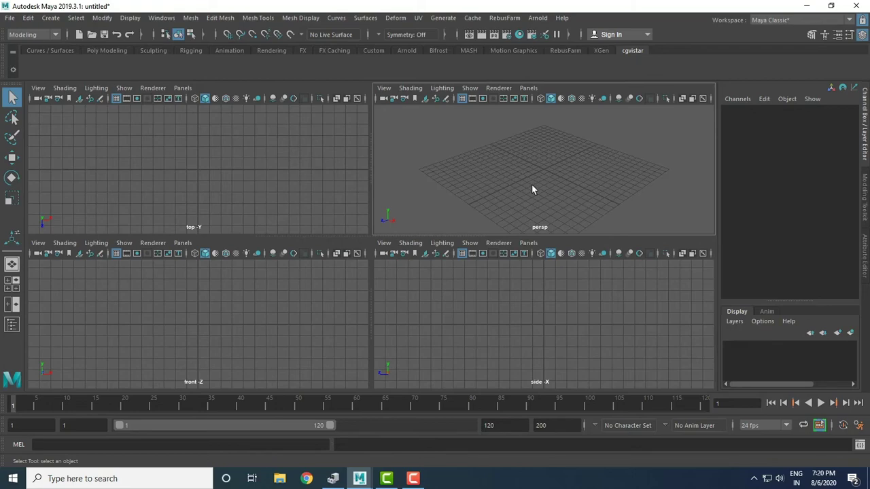
pyautogui.click(51, 18)
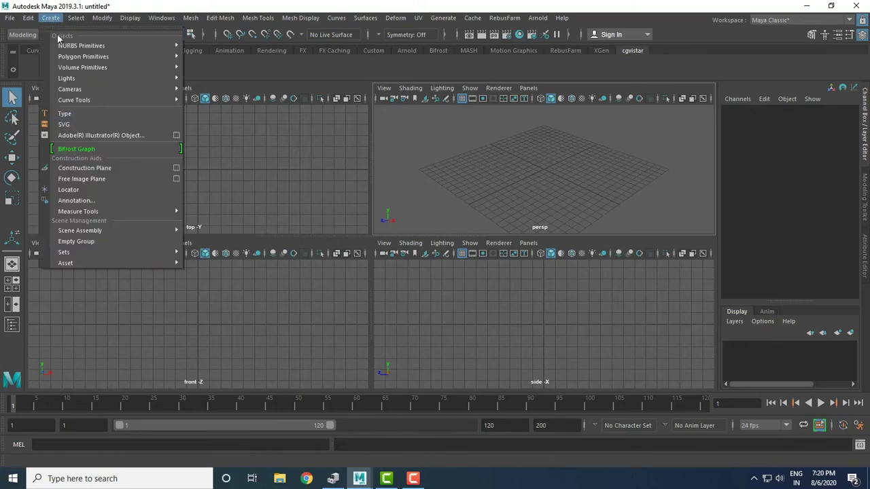
pyautogui.moveTo(83, 57)
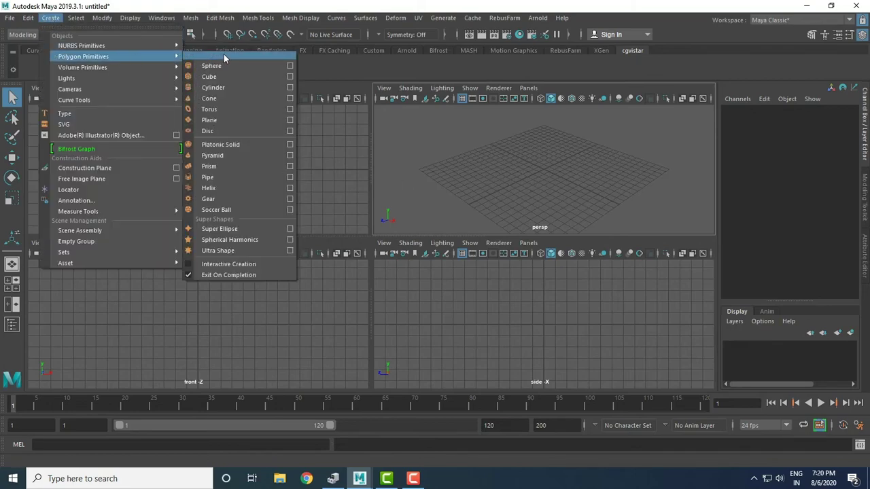
pyautogui.click(210, 110)
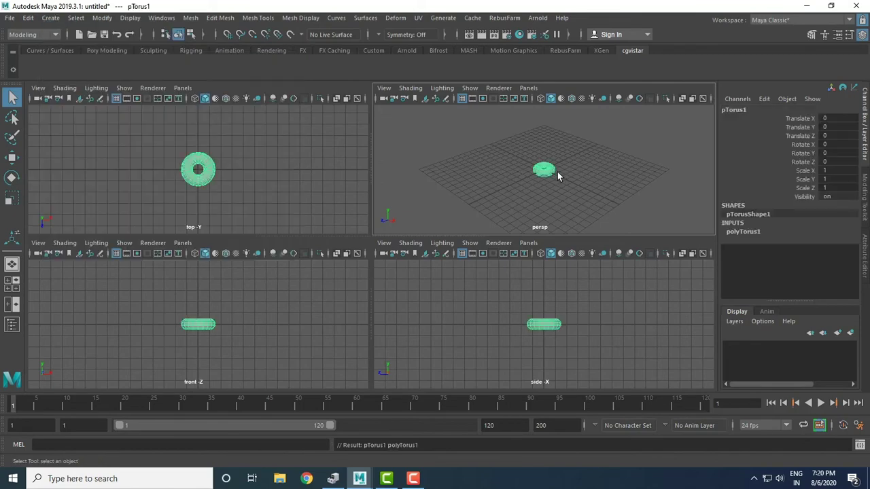
# Frame the torus, rotate it around its Z axis, then delete it.
pyautogui.press('f')
pyautogui.press('r')
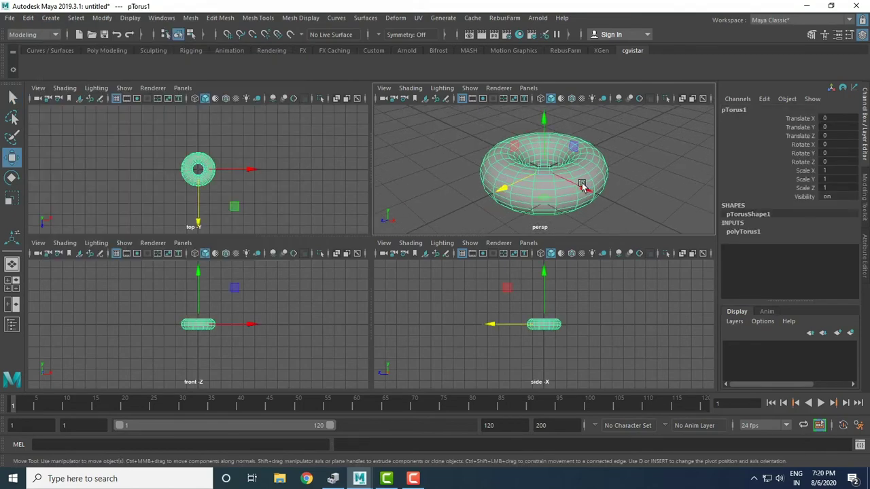
pyautogui.scroll(2, 581, 187)
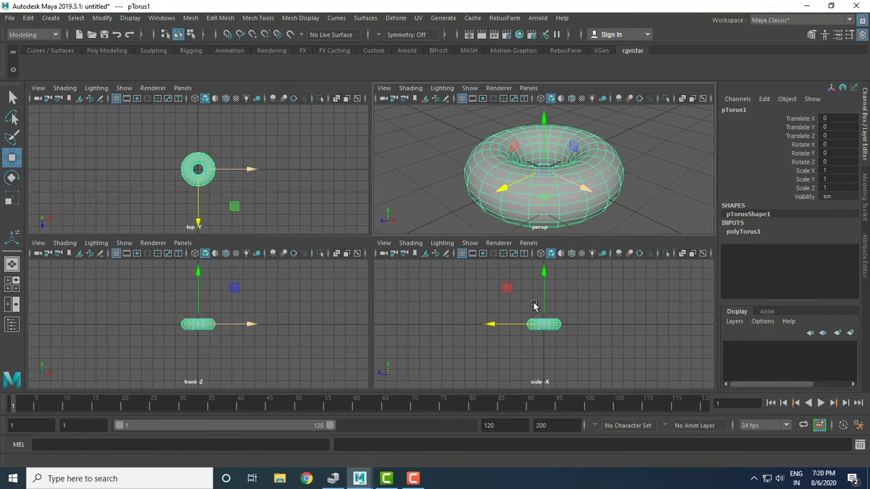
pyautogui.press('e')
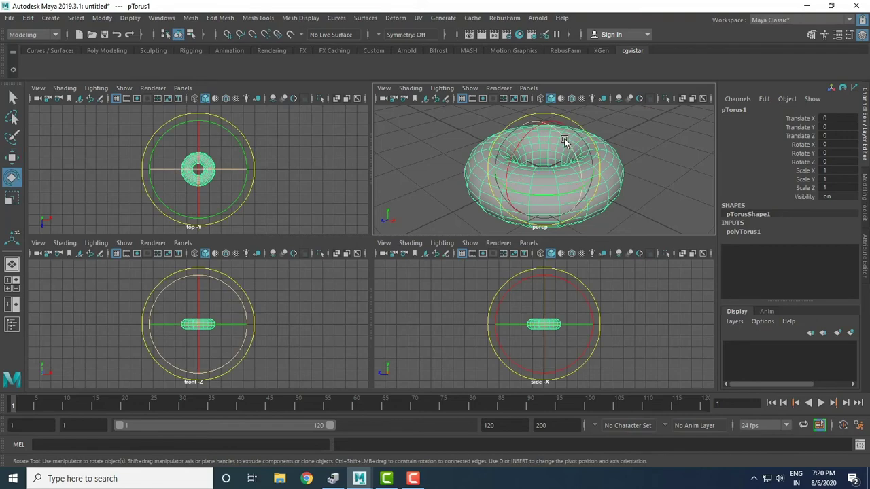
pyautogui.moveTo(564, 140); pyautogui.dragTo(589, 220)
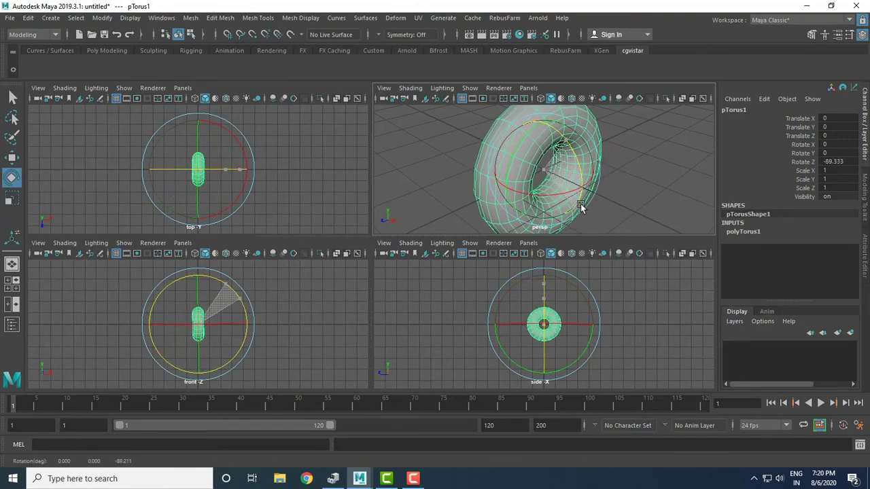
pyautogui.moveTo(575, 197)
pyautogui.mouseDown()
pyautogui.moveTo(557, 149)
pyautogui.moveTo(578, 171)
pyautogui.mouseUp()
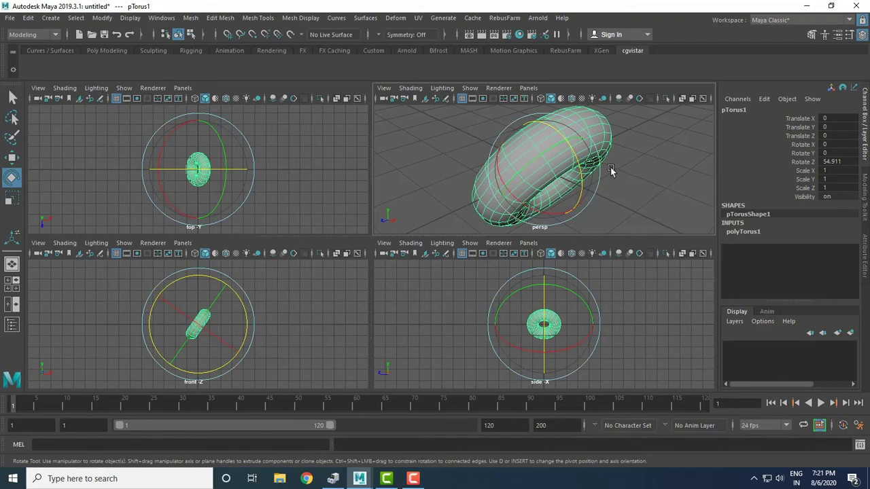
pyautogui.press('Delete')
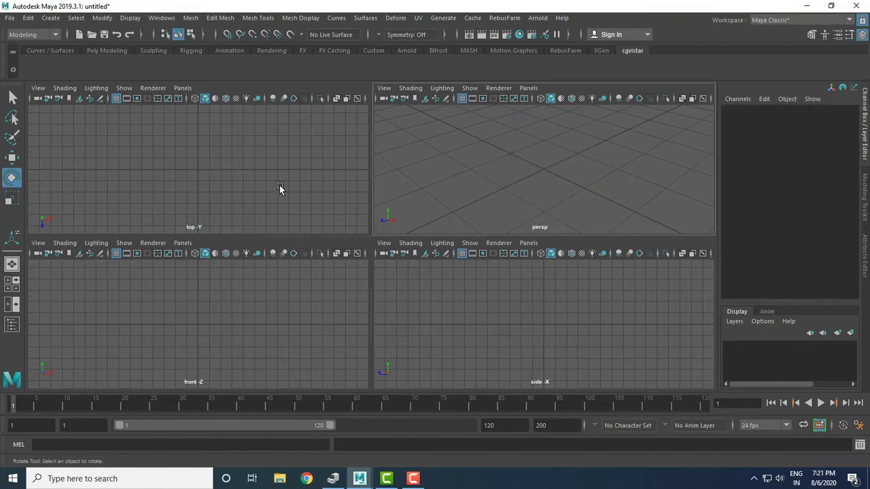
# Maximize and restore the front, side, top and perspective panes one at a time with Space.
pyautogui.click(279, 187)
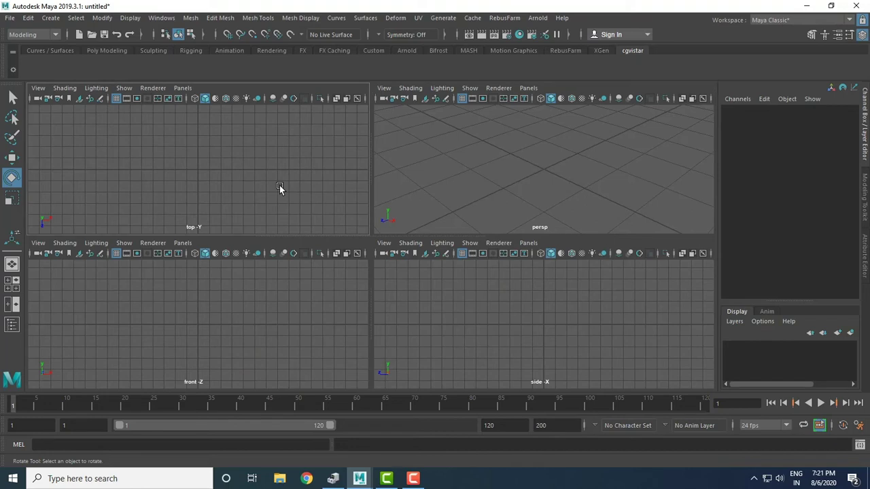
pyautogui.click(212, 303)
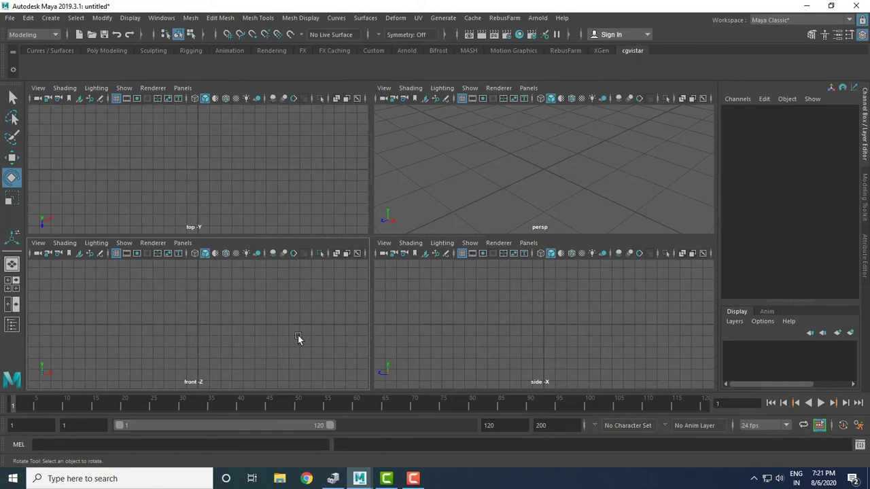
pyautogui.press('space')
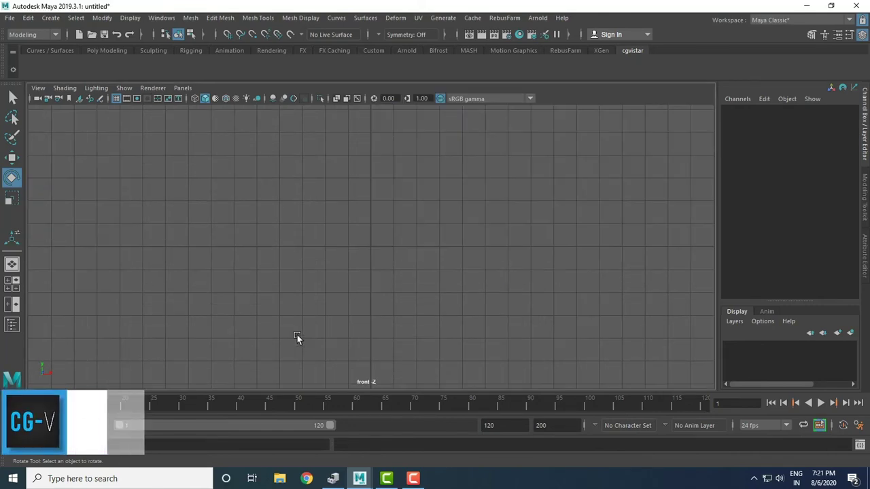
pyautogui.press('space')
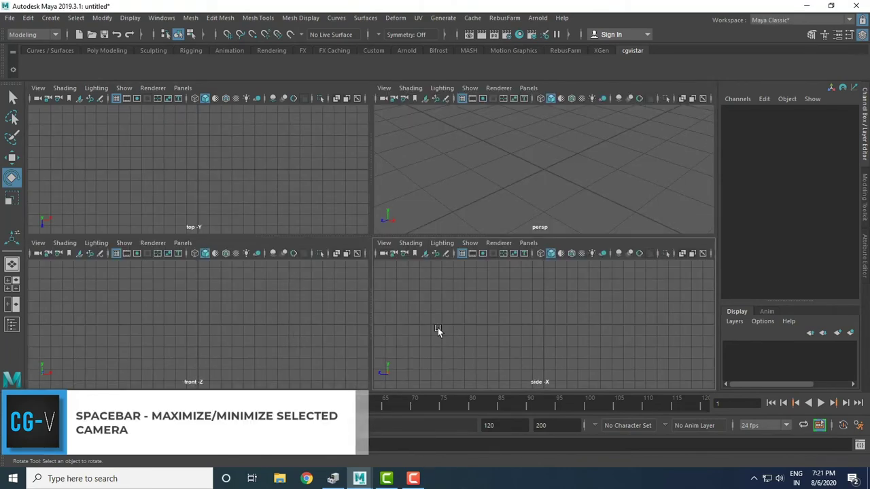
pyautogui.press('space')
pyautogui.press('space')
pyautogui.press('space')
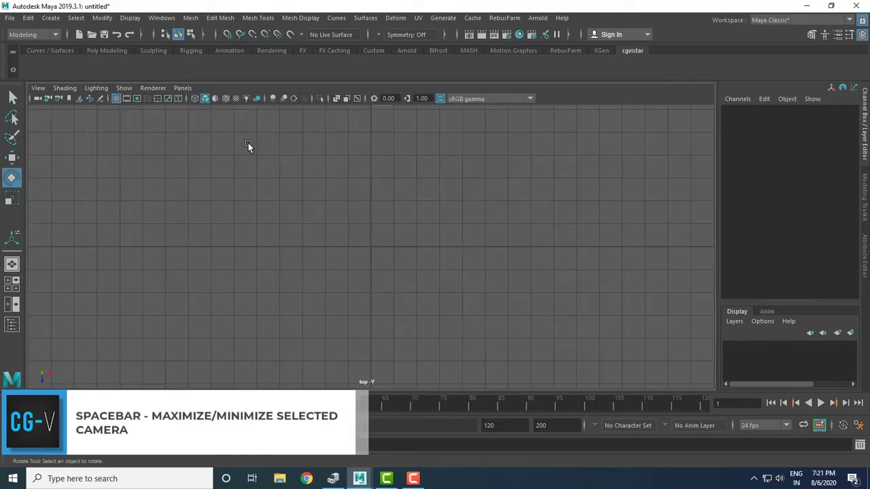
pyautogui.press('space')
pyautogui.press('space')
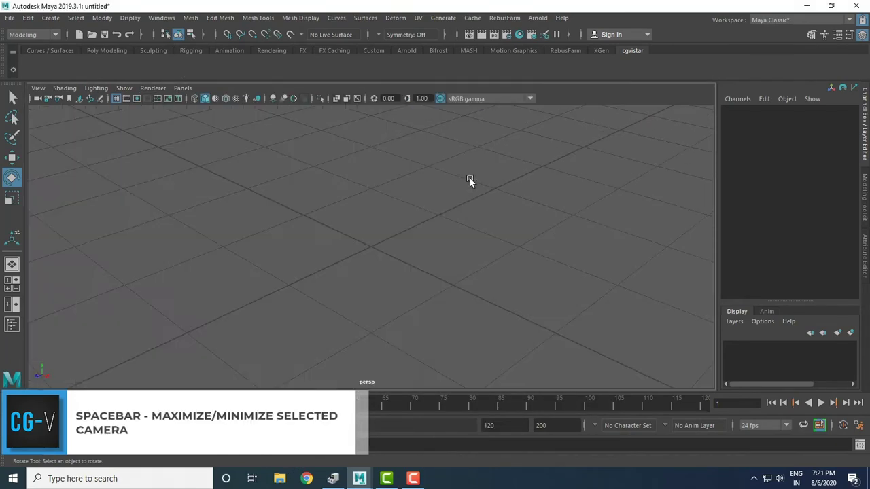
pyautogui.press('space')
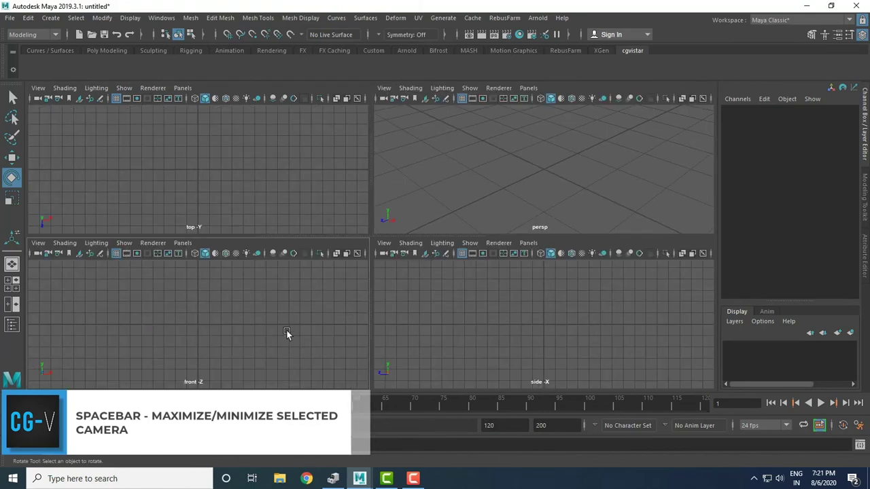
pyautogui.press('space')
pyautogui.press('space')
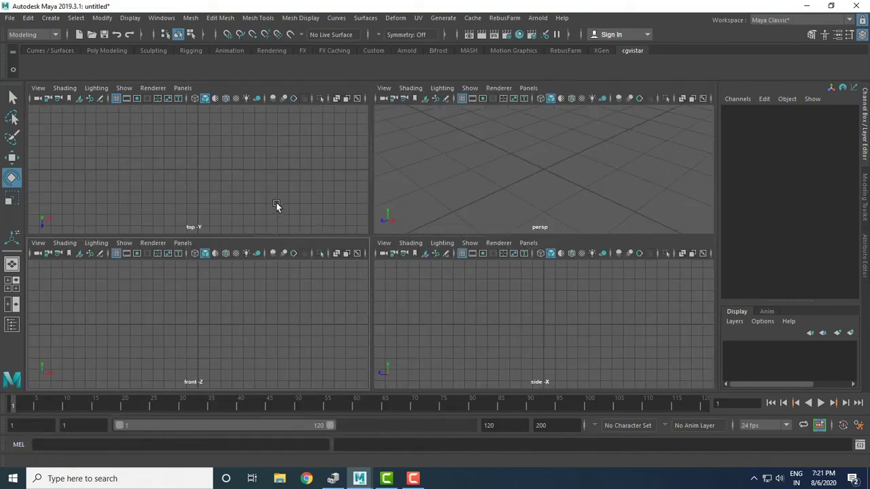
pyautogui.press('space')
pyautogui.press('space')
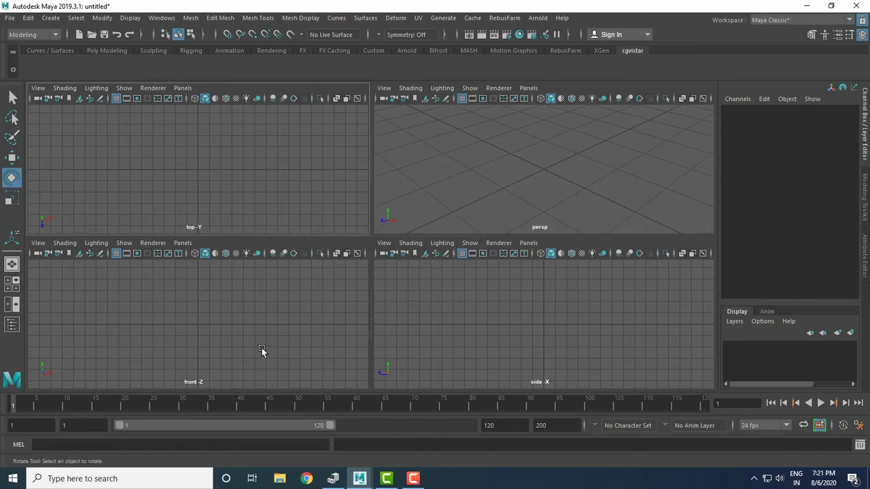
# Cycle through the side and top panes, finishing with the perspective view maximized.
pyautogui.click(261, 348)
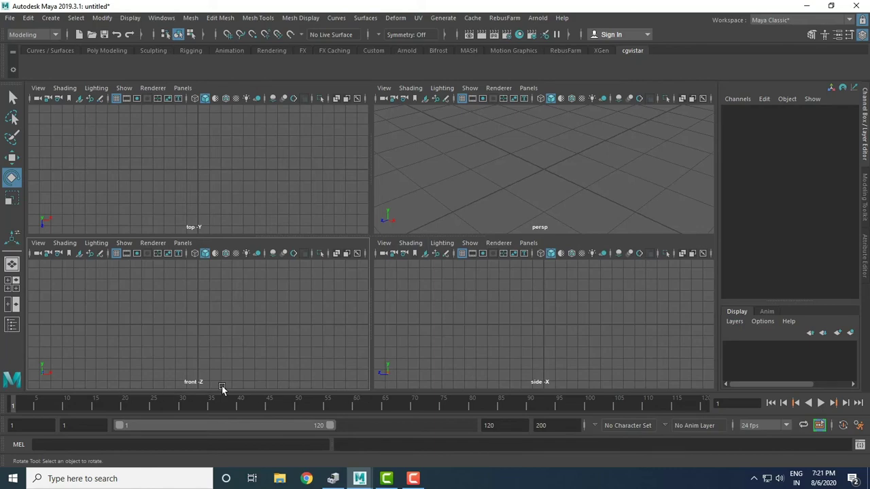
pyautogui.click(474, 317)
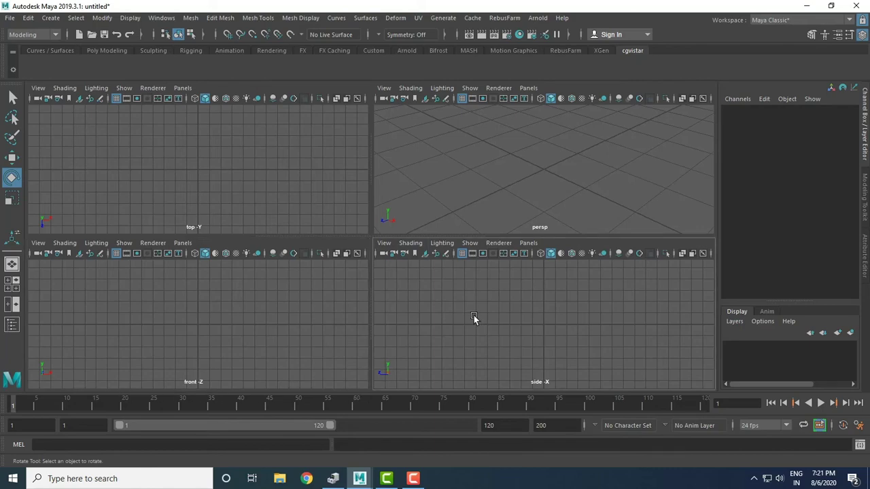
pyautogui.press('space')
pyautogui.press('space')
pyautogui.click(257, 167)
pyautogui.press('space')
pyautogui.press('space')
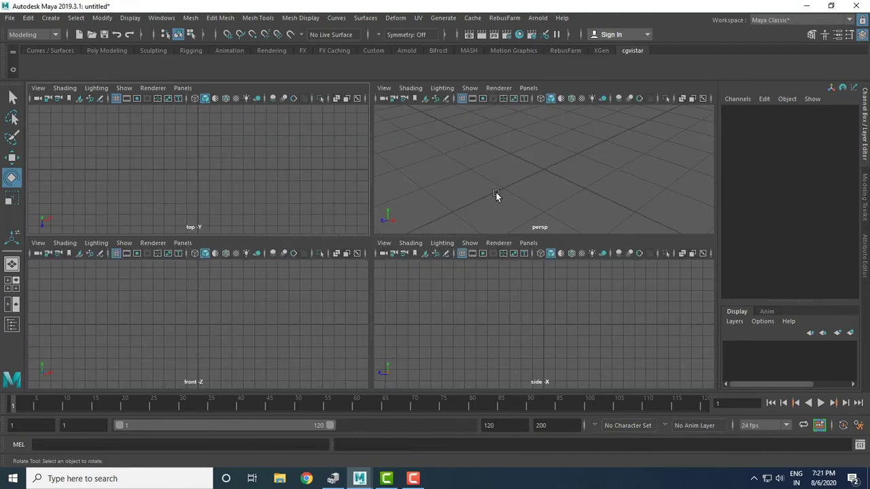
pyautogui.click(495, 190)
pyautogui.press('space')
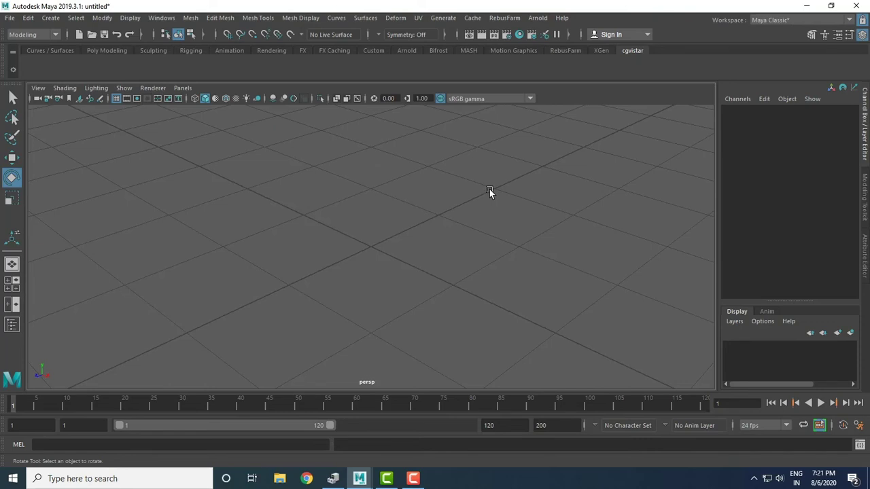
# Start a new scene without saving the current one.
pyautogui.click(10, 18)
pyautogui.click(28, 38)
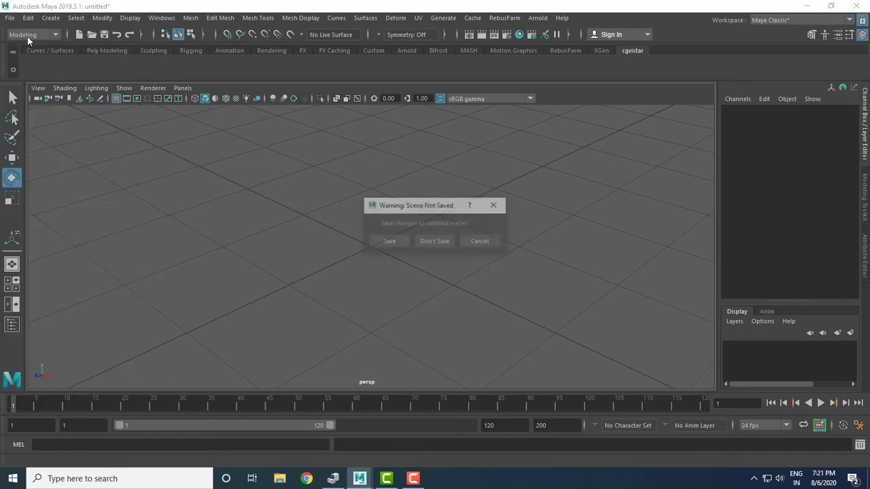
pyautogui.click(435, 242)
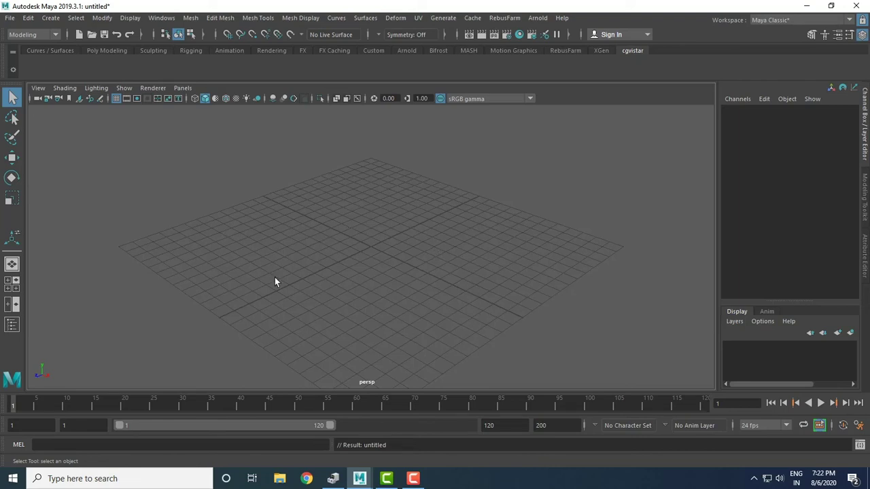
# Add a polygon cube at the grid origin with the Move tool active.
pyautogui.click(50, 18)
pyautogui.moveTo(83, 57)
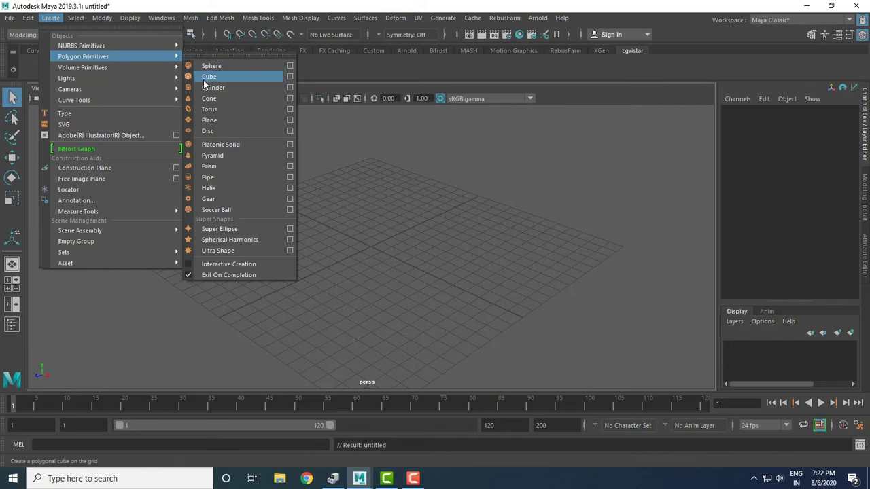
pyautogui.click(207, 77)
pyautogui.press('w')
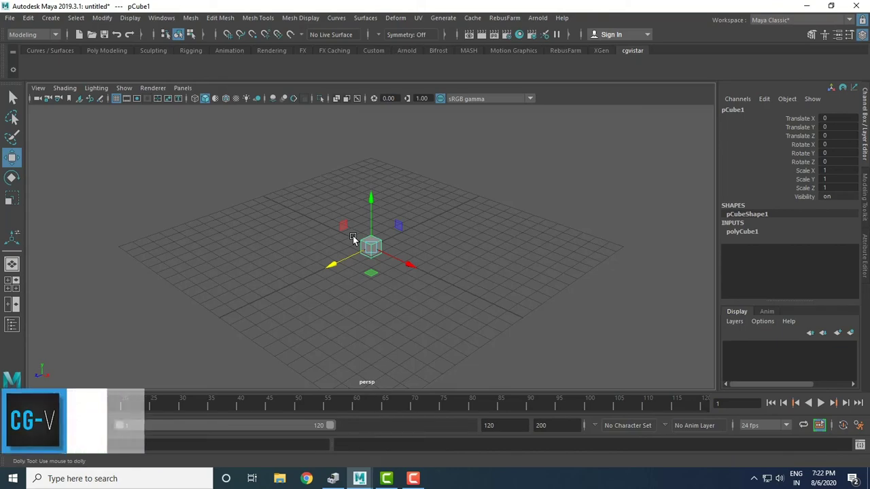
# Zoom, pan and orbit the perspective camera around pCube1, then switch to four views.
pyautogui.moveTo(352, 237)
pyautogui.keyDown('alt'); pyautogui.mouseDown(button='right')
pyautogui.moveTo(404, 299)
pyautogui.moveTo(646, 444)
pyautogui.moveTo(369, 228)
pyautogui.moveTo(455, 300)
pyautogui.moveTo(713, 473)
pyautogui.moveTo(571, 368)
pyautogui.moveTo(674, 446)
pyautogui.mouseUp(button='right'); pyautogui.keyUp('alt')
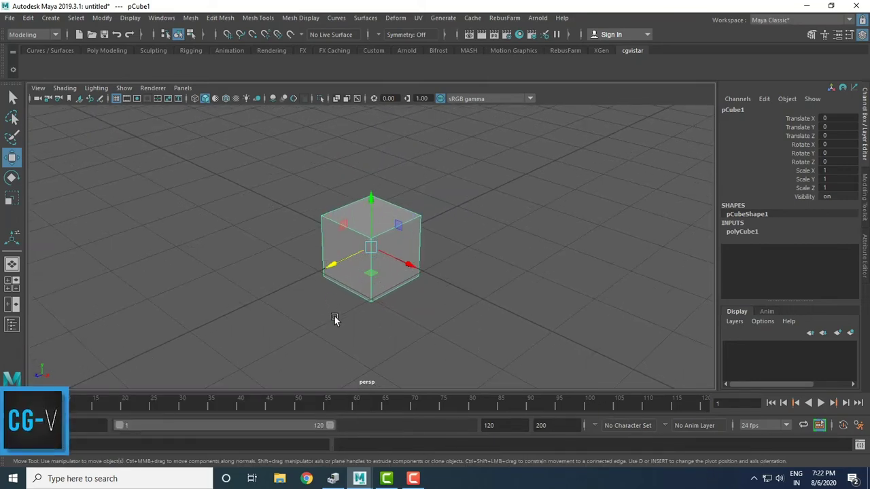
pyautogui.moveTo(346, 305)
pyautogui.keyDown('alt'); pyautogui.mouseDown(button='middle')
pyautogui.moveTo(463, 289)
pyautogui.moveTo(458, 347)
pyautogui.moveTo(147, 299)
pyautogui.moveTo(274, 282)
pyautogui.moveTo(503, 270)
pyautogui.moveTo(351, 297)
pyautogui.moveTo(241, 281)
pyautogui.moveTo(308, 299)
pyautogui.mouseUp(button='middle'); pyautogui.keyUp('alt')
pyautogui.moveTo(270, 317)
pyautogui.keyDown('alt'); pyautogui.mouseDown()
pyautogui.moveTo(297, 288)
pyautogui.moveTo(351, 258)
pyautogui.moveTo(427, 262)
pyautogui.moveTo(470, 310)
pyautogui.moveTo(405, 346)
pyautogui.moveTo(259, 340)
pyautogui.moveTo(256, 326)
pyautogui.moveTo(268, 330)
pyautogui.mouseUp(); pyautogui.keyUp('alt')
pyautogui.keyDown('alt'); pyautogui.moveTo(266, 323); pyautogui.dragTo(299, 324, button='right'); pyautogui.keyUp('alt')
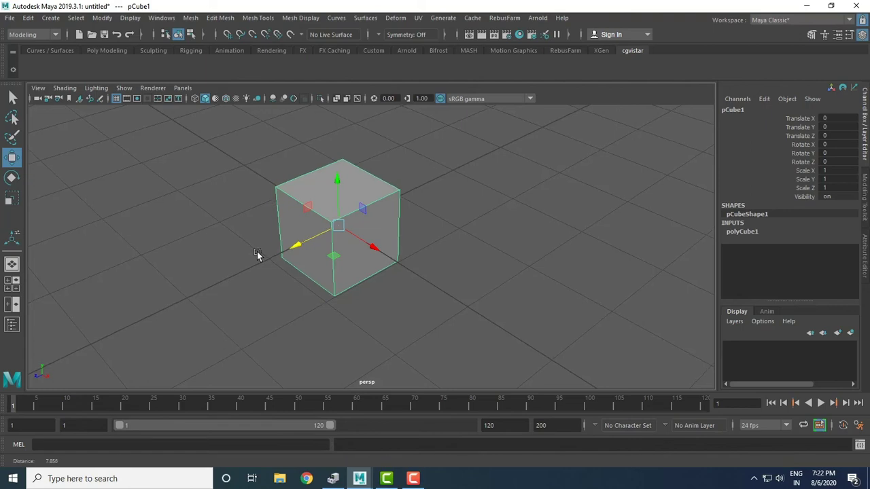
pyautogui.moveTo(257, 254)
pyautogui.keyDown('alt'); pyautogui.mouseDown(button='right')
pyautogui.moveTo(426, 374)
pyautogui.moveTo(201, 217)
pyautogui.moveTo(403, 342)
pyautogui.moveTo(343, 299)
pyautogui.moveTo(313, 295)
pyautogui.moveTo(382, 278)
pyautogui.moveTo(347, 288)
pyautogui.mouseUp(button='right'); pyautogui.keyUp('alt')
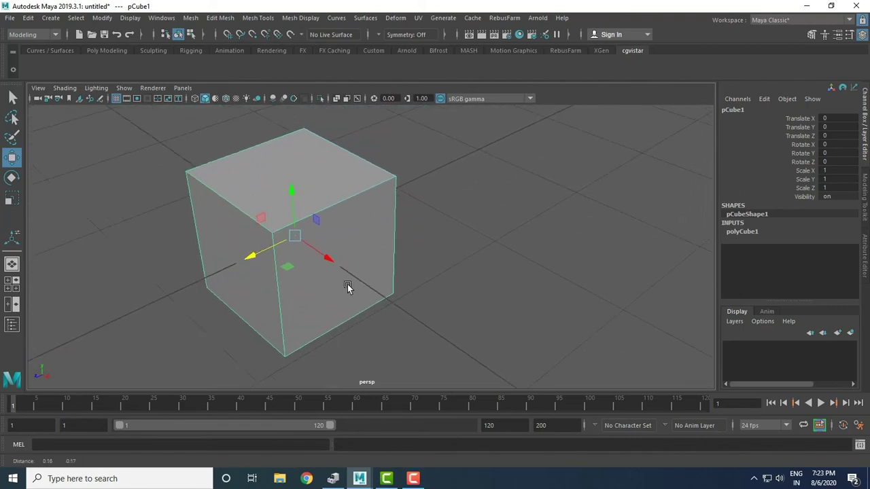
pyautogui.moveTo(348, 287)
pyautogui.keyDown('alt'); pyautogui.mouseDown(button='middle')
pyautogui.moveTo(166, 256)
pyautogui.moveTo(429, 292)
pyautogui.moveTo(582, 223)
pyautogui.moveTo(350, 294)
pyautogui.mouseUp(button='middle'); pyautogui.keyUp('alt')
pyautogui.moveTo(218, 359)
pyautogui.keyDown('alt'); pyautogui.mouseDown()
pyautogui.moveTo(214, 305)
pyautogui.moveTo(359, 237)
pyautogui.moveTo(446, 324)
pyautogui.moveTo(371, 363)
pyautogui.moveTo(320, 349)
pyautogui.moveTo(277, 287)
pyautogui.mouseUp(); pyautogui.keyUp('alt')
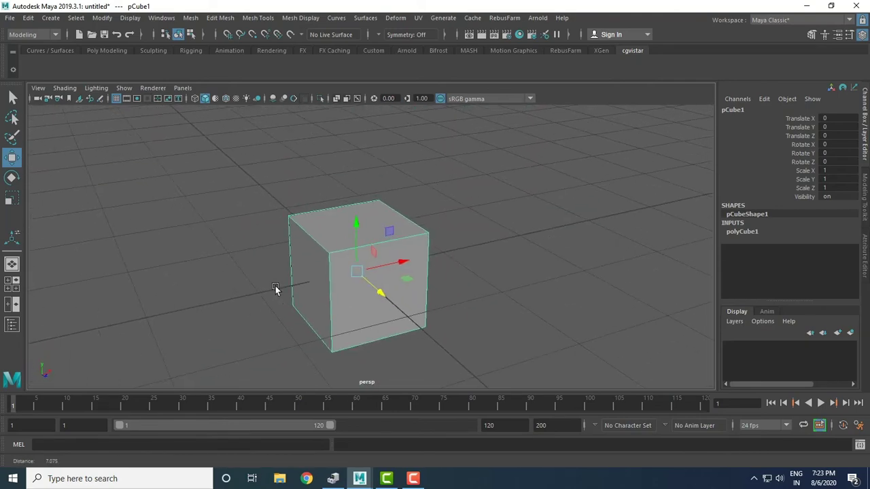
pyautogui.press('space')
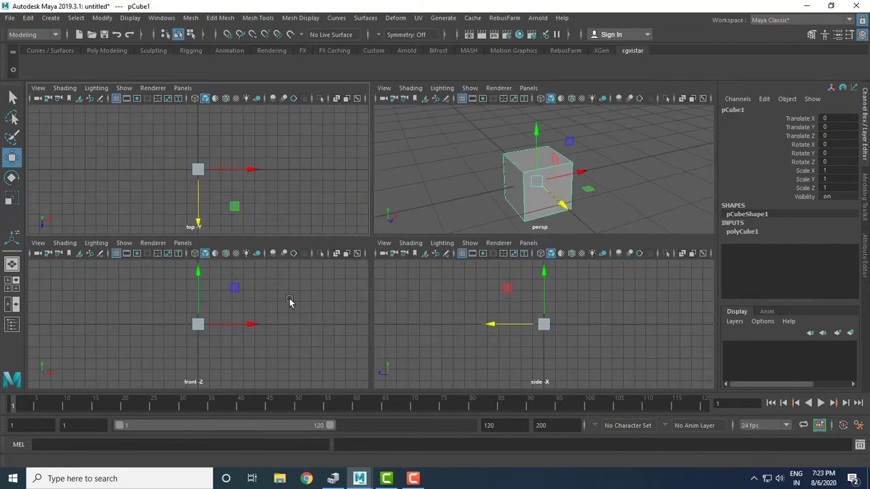
# Maximize the front view, zoom and pan in on the cube, then restore four views.
pyautogui.click(289, 302)
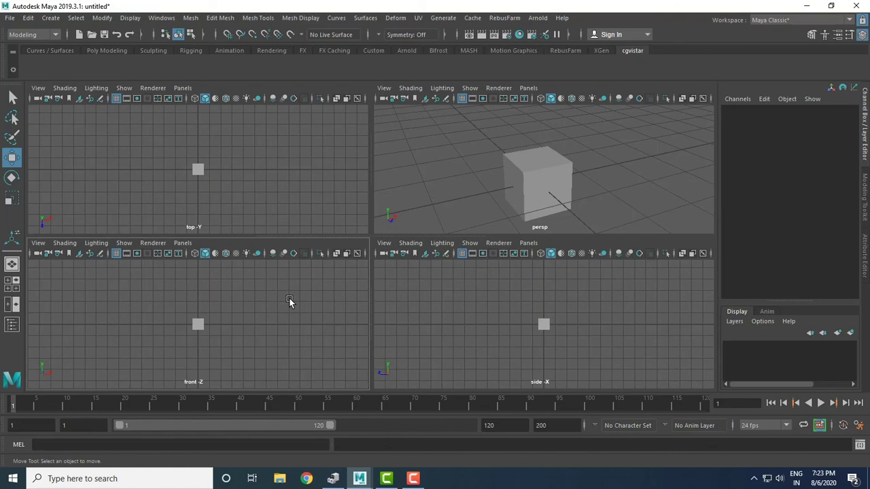
pyautogui.press('space')
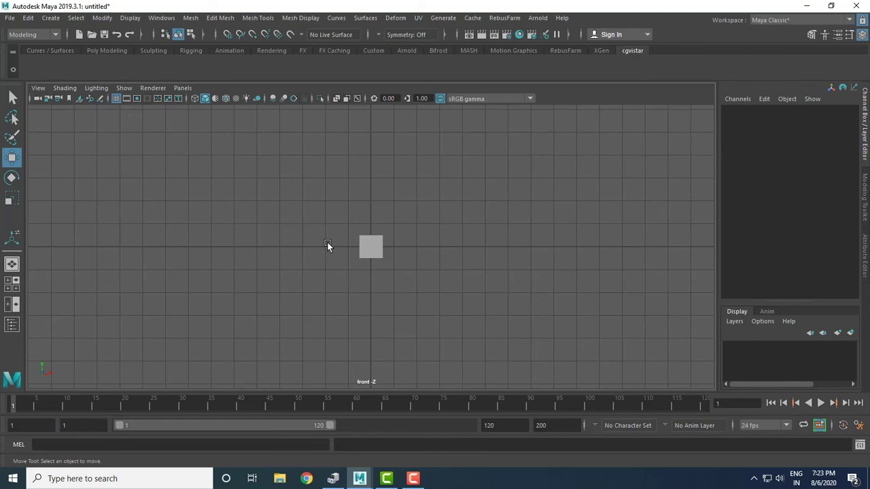
pyautogui.scroll(3, 475, 286)
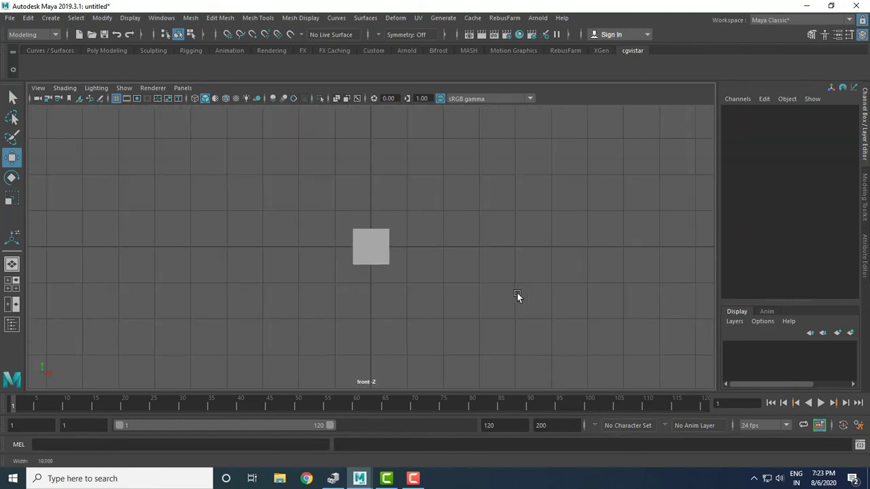
pyautogui.moveTo(517, 293)
pyautogui.keyDown('alt'); pyautogui.mouseDown(button='right')
pyautogui.moveTo(716, 439)
pyautogui.moveTo(647, 375)
pyautogui.moveTo(716, 432)
pyautogui.mouseUp(button='right'); pyautogui.keyUp('alt')
pyautogui.moveTo(347, 263)
pyautogui.keyDown('alt'); pyautogui.mouseDown(button='middle')
pyautogui.moveTo(278, 273)
pyautogui.moveTo(135, 250)
pyautogui.moveTo(243, 254)
pyautogui.moveTo(398, 243)
pyautogui.moveTo(291, 271)
pyautogui.moveTo(319, 269)
pyautogui.mouseUp(button='middle'); pyautogui.keyUp('alt')
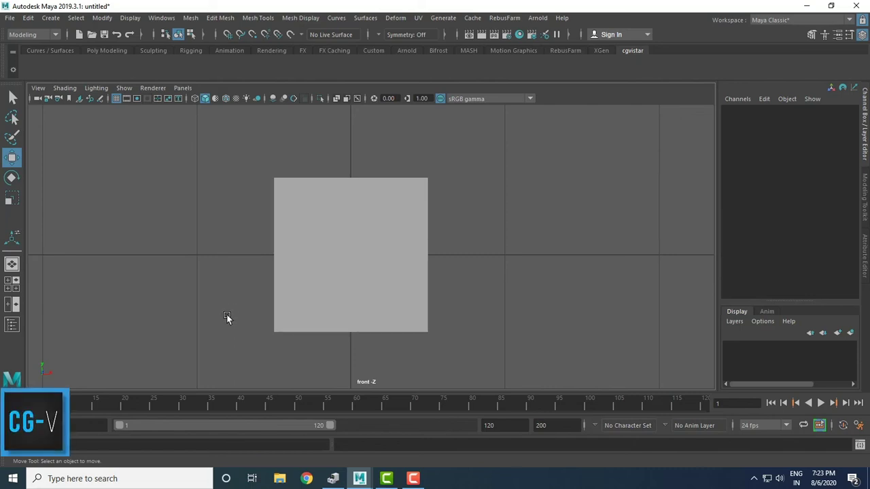
pyautogui.keyDown('alt'); pyautogui.moveTo(227, 316); pyautogui.dragTo(281, 268); pyautogui.keyUp('alt')
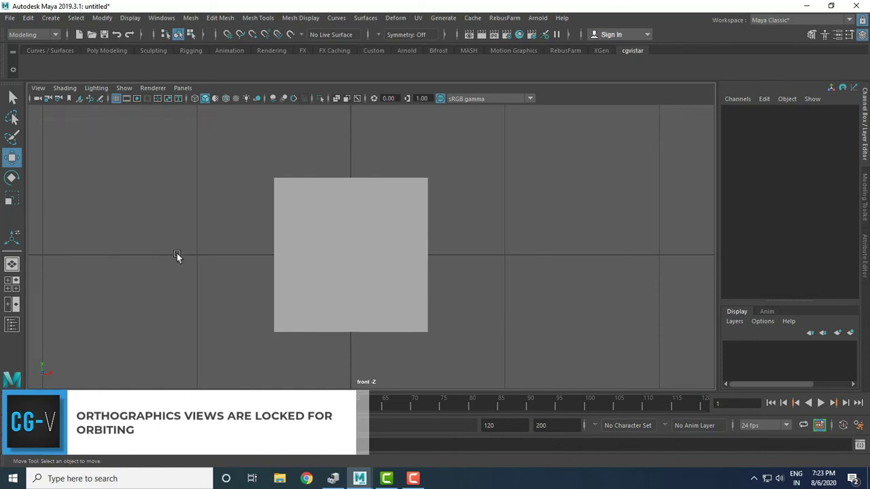
pyautogui.keyDown('alt'); pyautogui.moveTo(177, 253); pyautogui.dragTo(262, 213); pyautogui.keyUp('alt')
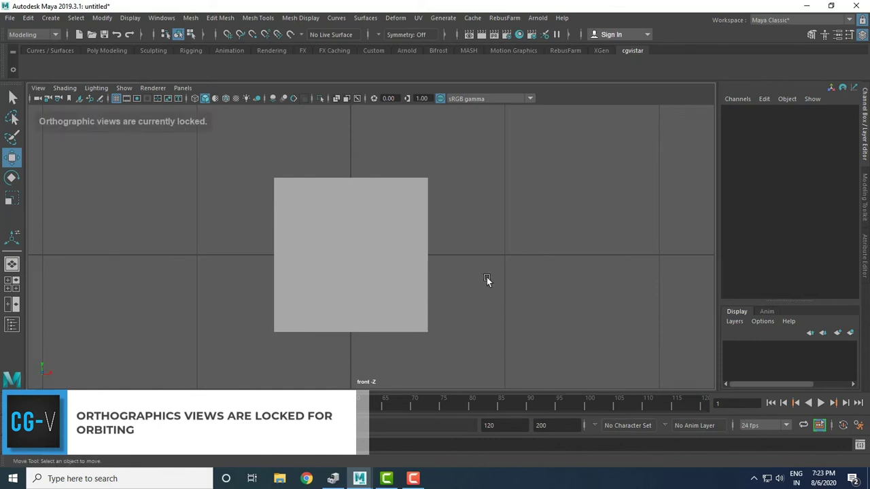
pyautogui.press('space')
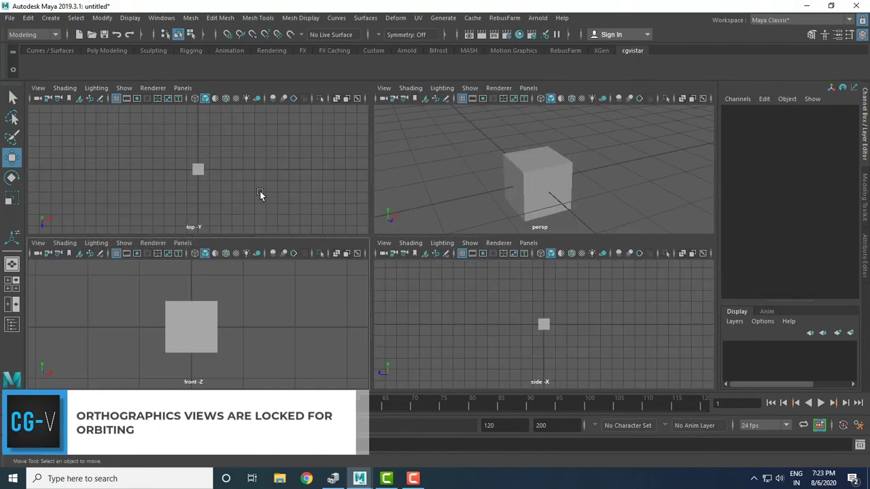
# Maximize the top view, zoom in on the cube, and restore four views.
pyautogui.press('space')
pyautogui.scroll(5, 341, 240)
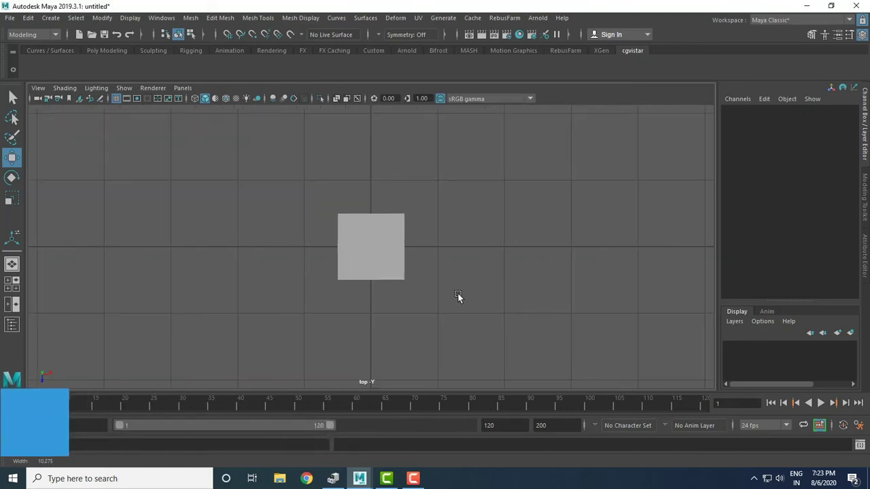
pyautogui.scroll(1, 457, 296)
pyautogui.keyDown('alt'); pyautogui.moveTo(422, 296); pyautogui.dragTo(452, 259); pyautogui.keyUp('alt')
pyautogui.press('space')
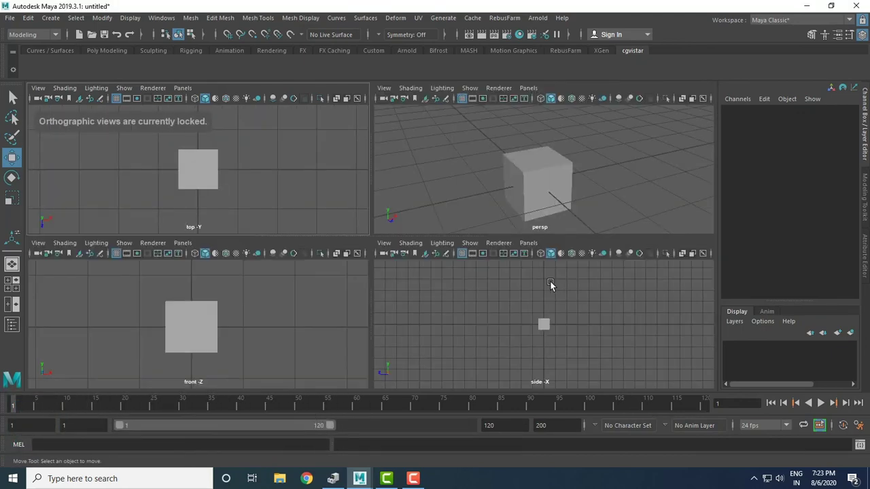
# Zoom the side view in on the cube and make the perspective pane active.
pyautogui.keyDown('alt'); pyautogui.moveTo(443, 296); pyautogui.dragTo(602, 398, button='right'); pyautogui.keyUp('alt')
pyautogui.keyDown('alt'); pyautogui.moveTo(268, 326); pyautogui.dragTo(276, 336, button='middle'); pyautogui.keyUp('alt')
pyautogui.click(548, 194)
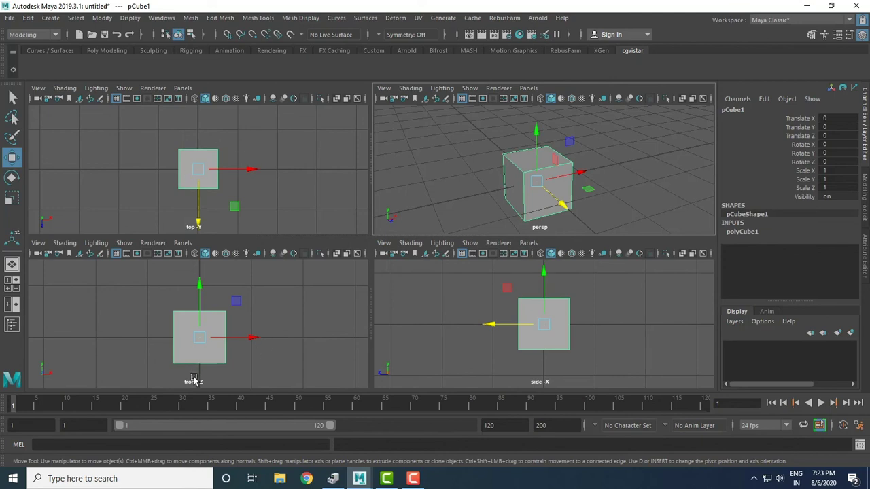
pyautogui.click(589, 367)
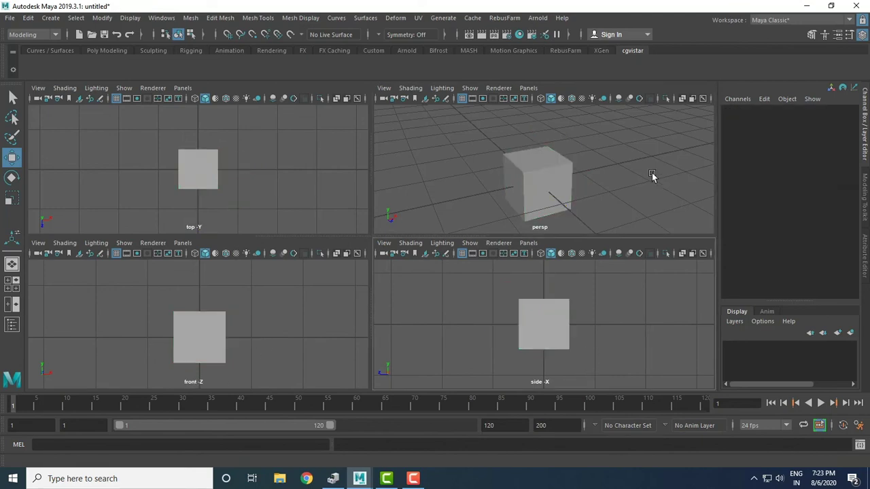
pyautogui.click(606, 193)
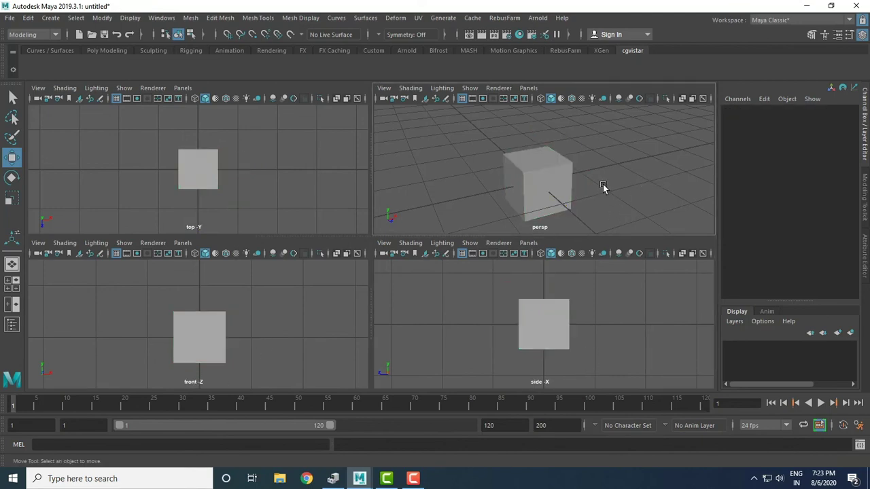
# Maximize the perspective view and zoom and orbit in close on the cube.
pyautogui.press('space')
pyautogui.keyDown('alt'); pyautogui.moveTo(602, 188); pyautogui.dragTo(445, 224, button='right'); pyautogui.keyUp('alt')
pyautogui.moveTo(444, 223)
pyautogui.keyDown('alt'); pyautogui.mouseDown()
pyautogui.moveTo(452, 267)
pyautogui.moveTo(392, 316)
pyautogui.moveTo(358, 234)
pyautogui.moveTo(460, 189)
pyautogui.moveTo(535, 330)
pyautogui.moveTo(360, 310)
pyautogui.moveTo(442, 286)
pyautogui.mouseUp(); pyautogui.keyUp('alt')
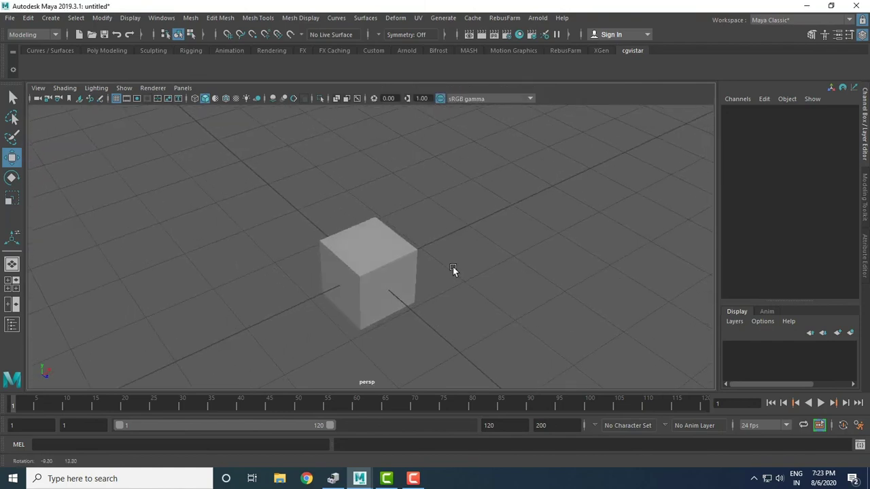
pyautogui.scroll(2, 420, 304)
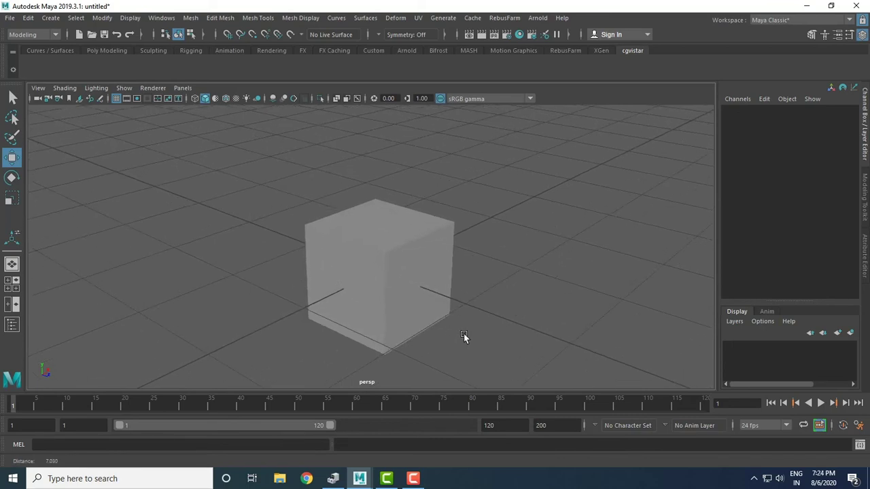
pyautogui.scroll(2, 463, 333)
pyautogui.scroll(2, 444, 315)
pyautogui.scroll(2, 459, 305)
pyautogui.scroll(-1, 460, 309)
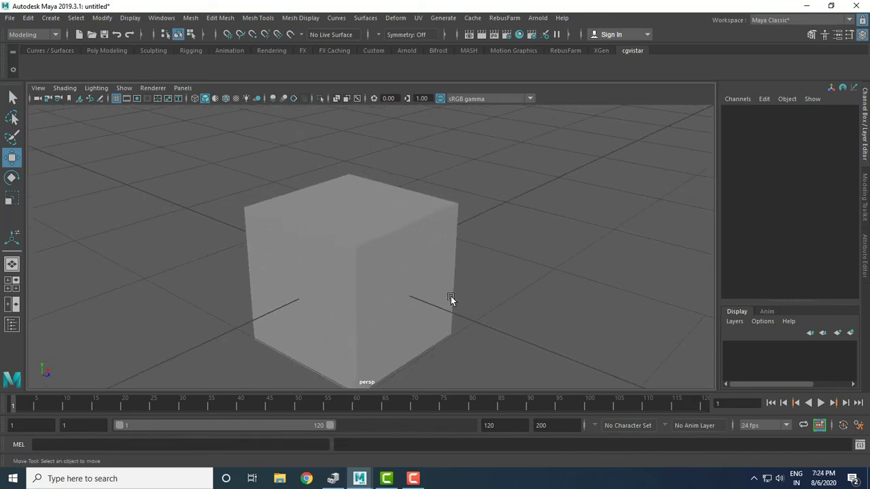
pyautogui.scroll(-1, 444, 284)
# Show the hotbox, toggle back to a single perspective view, and open the Create menu.
pyautogui.press('space')
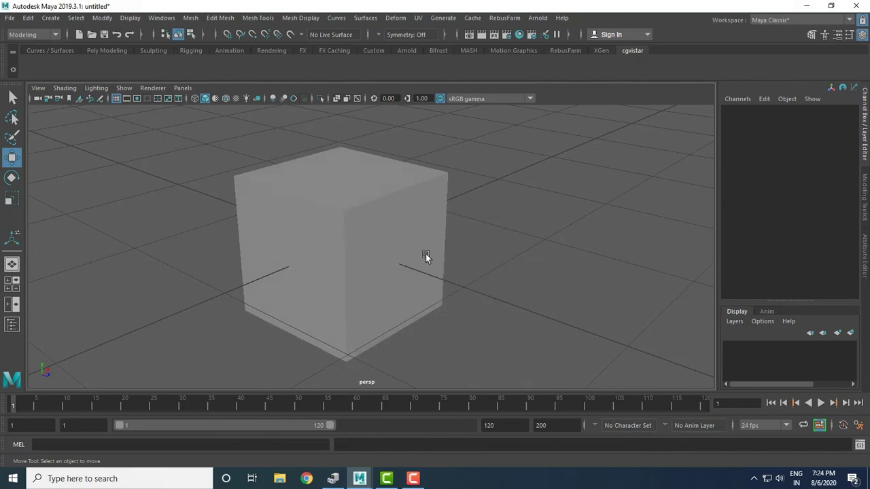
pyautogui.press('space')
pyautogui.press('space')
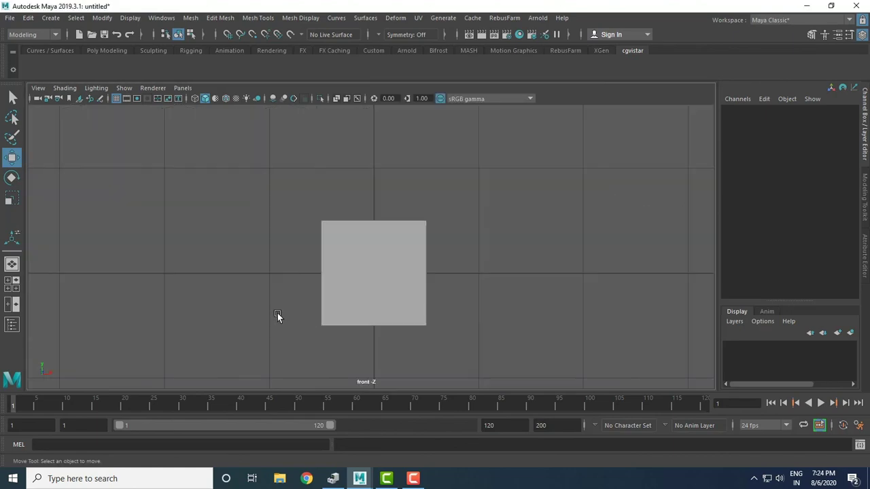
pyautogui.press('space')
pyautogui.press('space')
pyautogui.press('space')
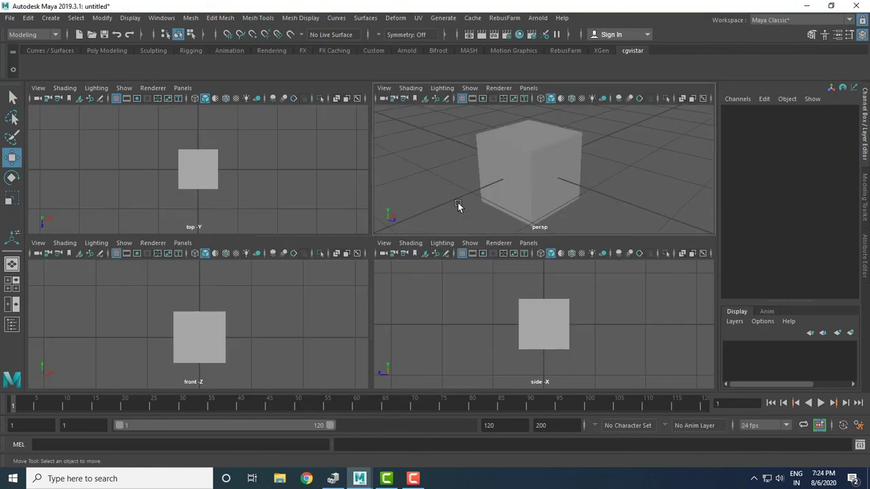
pyautogui.press('space')
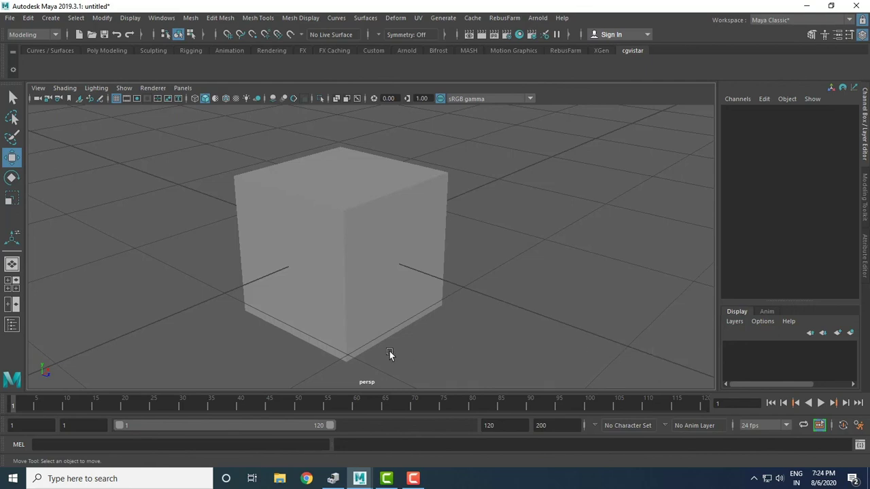
pyautogui.click(51, 19)
pyautogui.moveTo(83, 57)
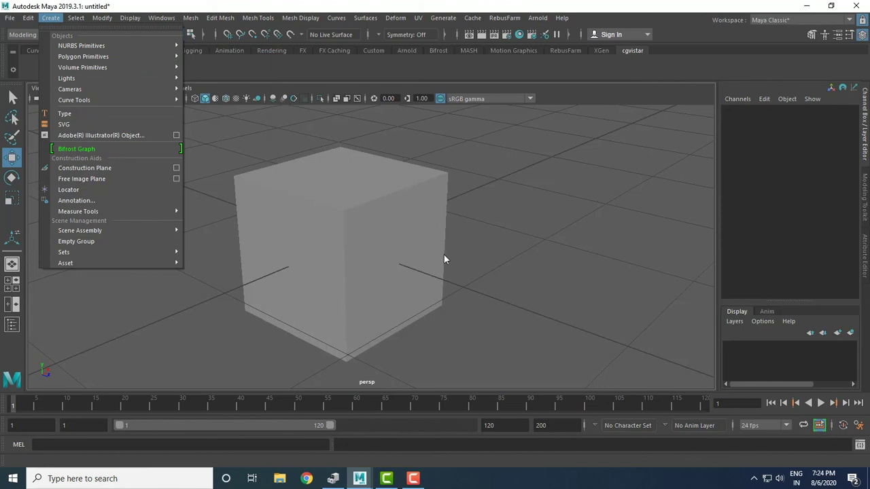
# Select the cube, try rotating it, then undo the rotation.
pyautogui.click(421, 253)
pyautogui.keyDown('alt'); pyautogui.moveTo(500, 292); pyautogui.dragTo(408, 252, button='right'); pyautogui.keyUp('alt')
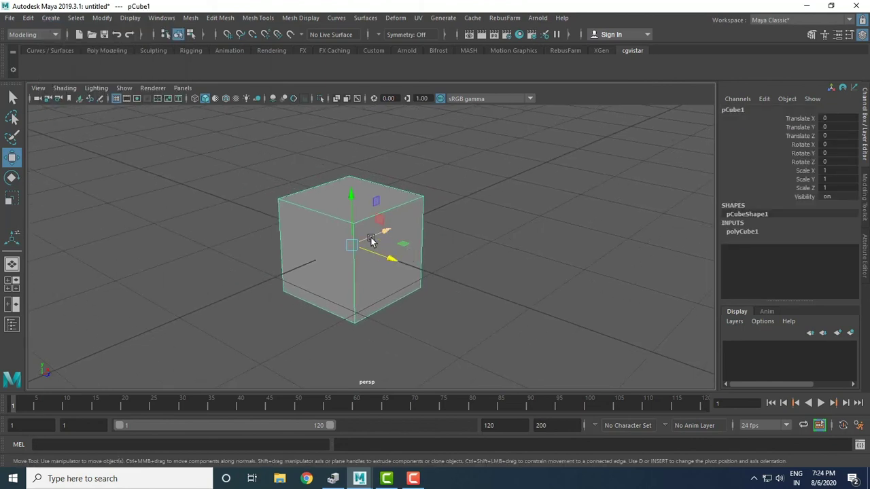
pyautogui.press('e')
pyautogui.moveTo(358, 255); pyautogui.dragTo(357, 226)
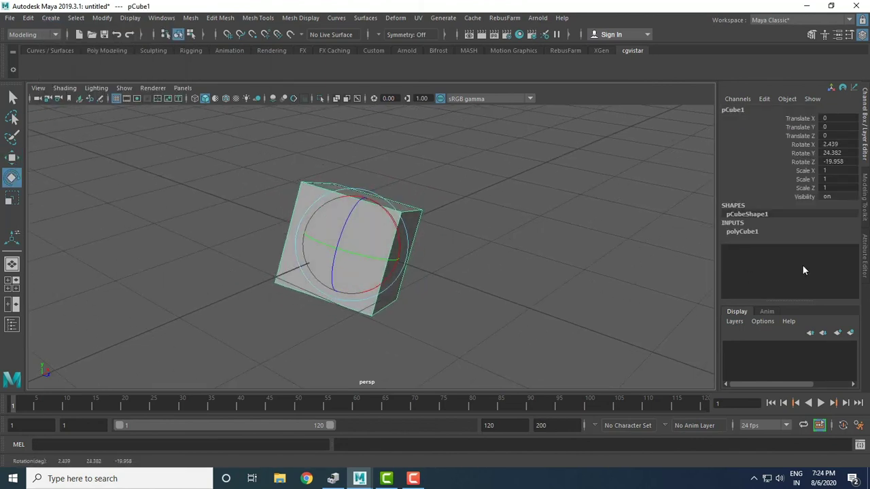
pyautogui.hotkey('ctrl', 'z')
# Set polyCube1 Subdivisions Width and Depth to 6 and Subdivisions Height to 4.
pyautogui.click(740, 232)
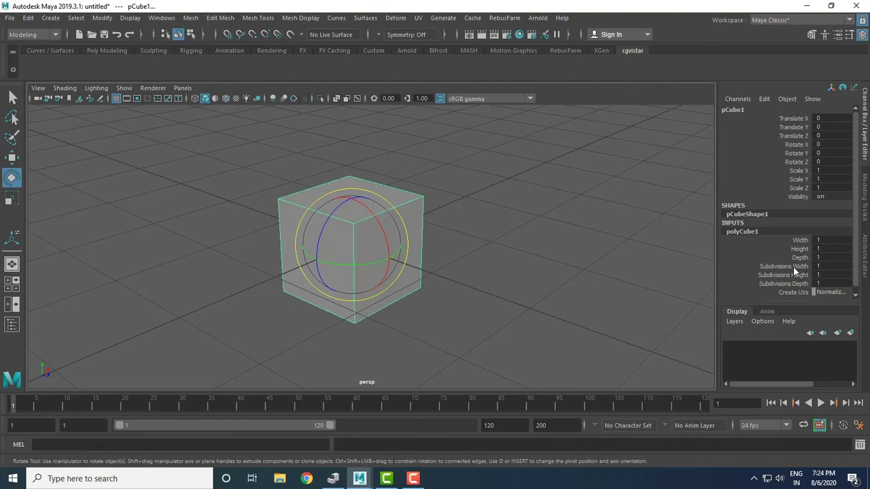
pyautogui.moveTo(793, 267); pyautogui.dragTo(795, 283)
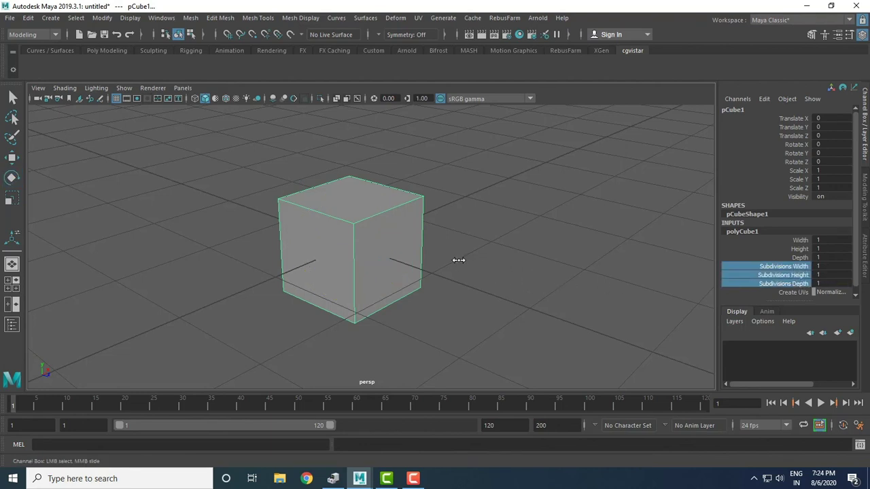
pyautogui.moveTo(457, 259); pyautogui.dragTo(486, 262, button='middle')
pyautogui.click(795, 275)
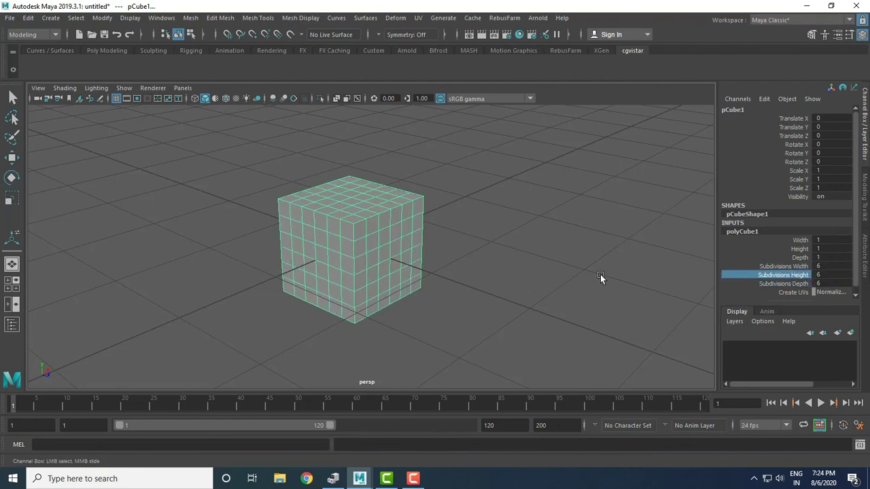
pyautogui.moveTo(602, 277)
pyautogui.mouseDown(button='middle')
pyautogui.moveTo(565, 273)
pyautogui.moveTo(588, 274)
pyautogui.mouseUp(button='middle')
pyautogui.moveTo(475, 228)
pyautogui.keyDown('alt'); pyautogui.mouseDown(button='right')
pyautogui.moveTo(582, 310)
pyautogui.moveTo(573, 294)
pyautogui.mouseUp(button='right'); pyautogui.keyUp('alt')
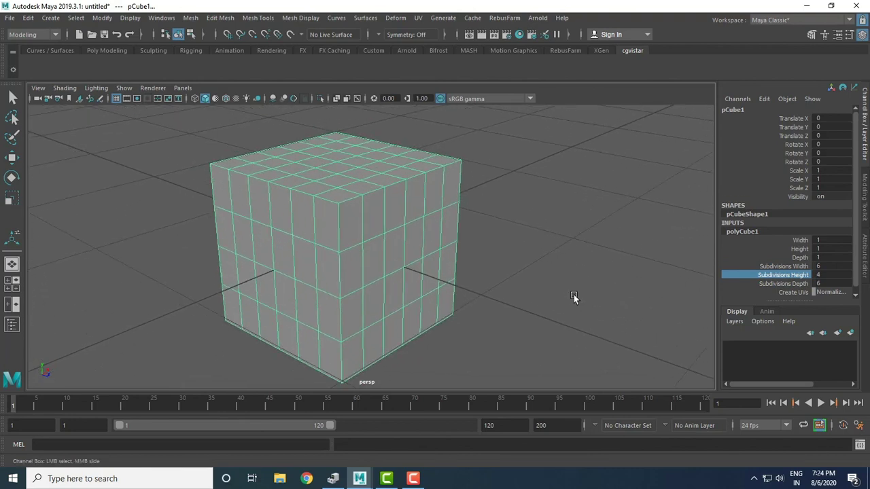